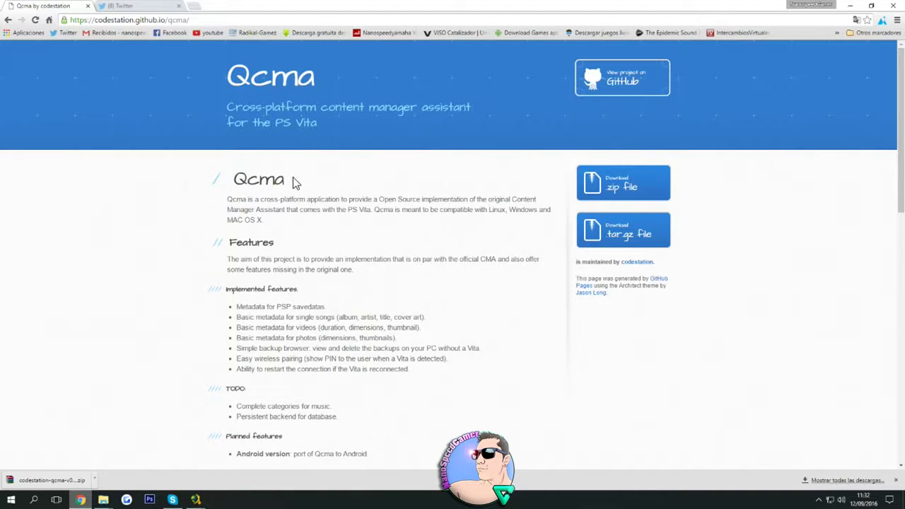
Look through the Qcma project page's downloads section for the Windows installer version 0.3.13-2.
{"action": "scroll", "coordinate": [424, 166], "scroll_direction": "down", "scroll_amount": 3}
{"action": "scroll", "coordinate": [459, 159], "scroll_direction": "down", "scroll_amount": 7}
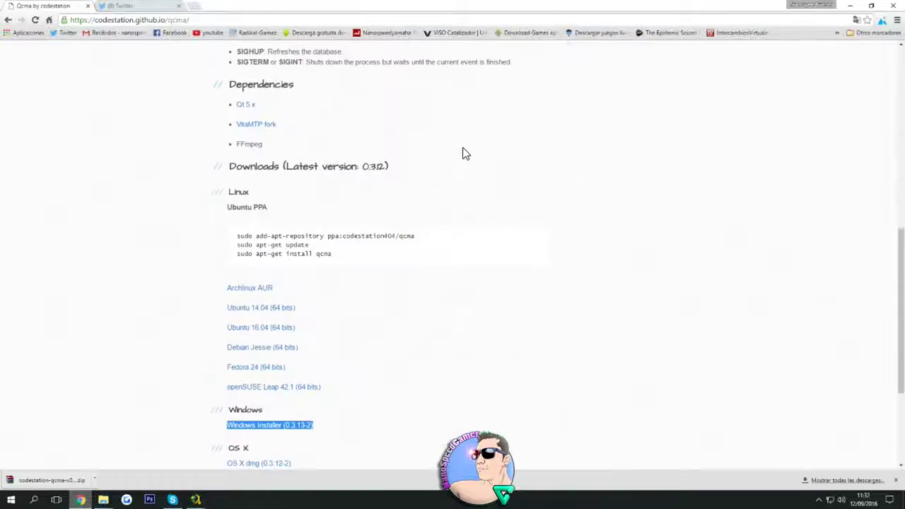
{"action": "scroll", "coordinate": [425, 156], "scroll_direction": "up", "scroll_amount": 1}
{"action": "scroll", "coordinate": [424, 155], "scroll_direction": "down", "scroll_amount": 1}
{"action": "left_click", "coordinate": [375, 218]}
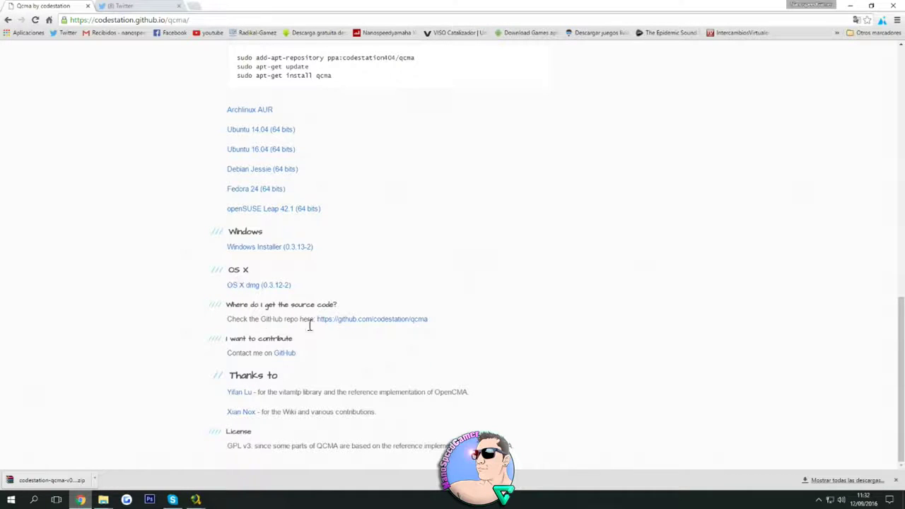
Switch to File Explorer, run Qcma_setup_0.3.13-2.exe as administrator and allow it to make changes to the device.
{"action": "left_click", "coordinate": [851, 6]}
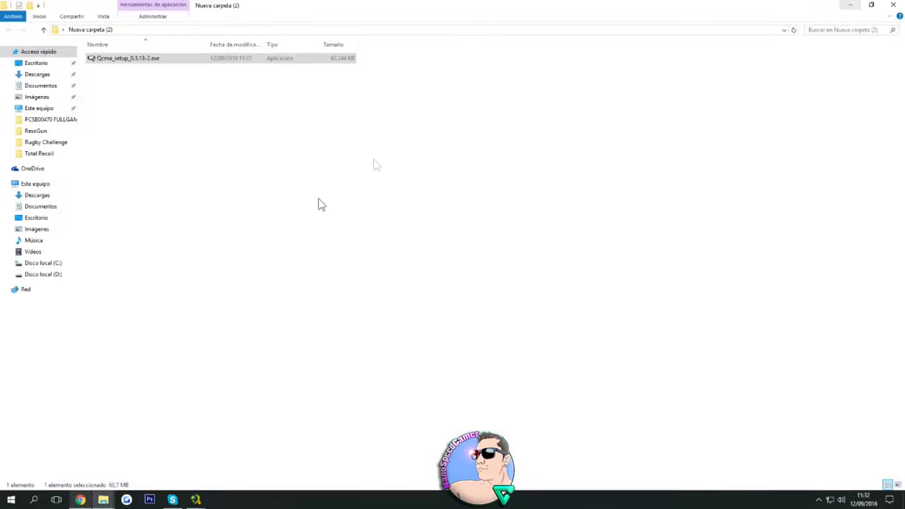
{"action": "right_click", "coordinate": [126, 60]}
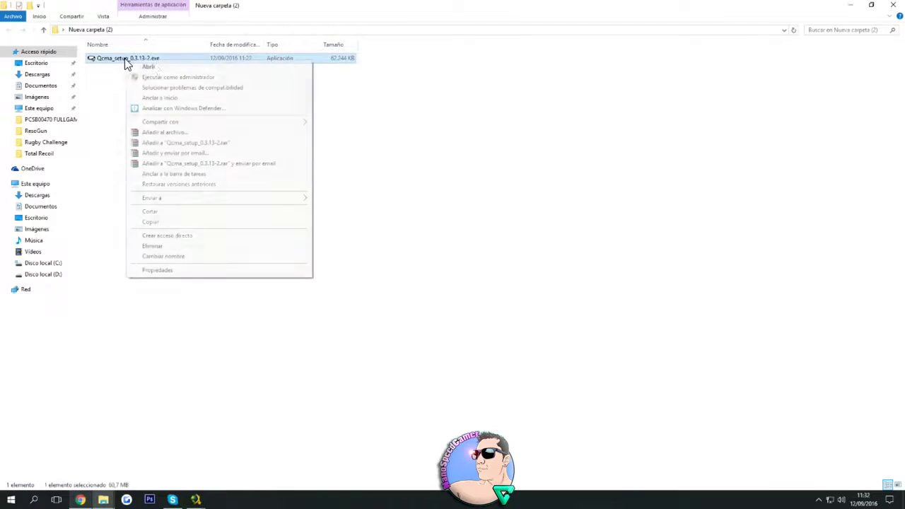
{"action": "left_click", "coordinate": [161, 76]}
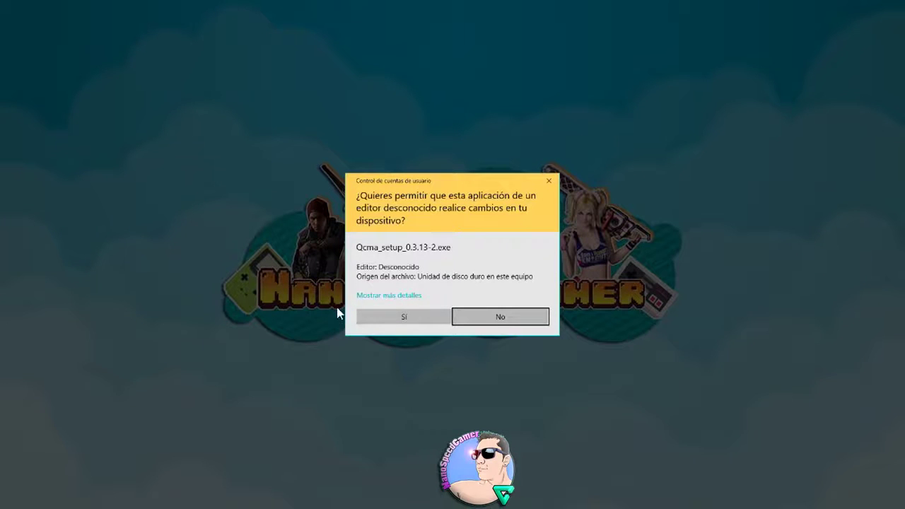
{"action": "left_click", "coordinate": [401, 315]}
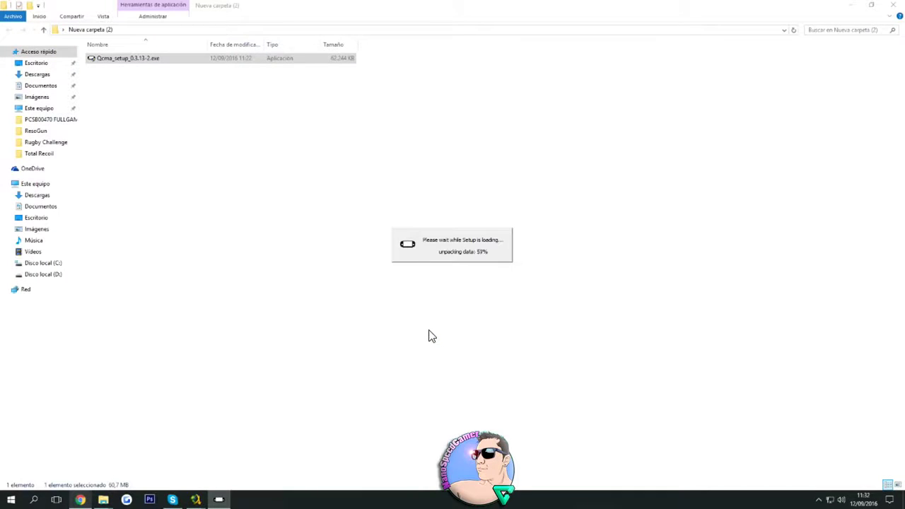
{"action": "left_click", "coordinate": [463, 272]}
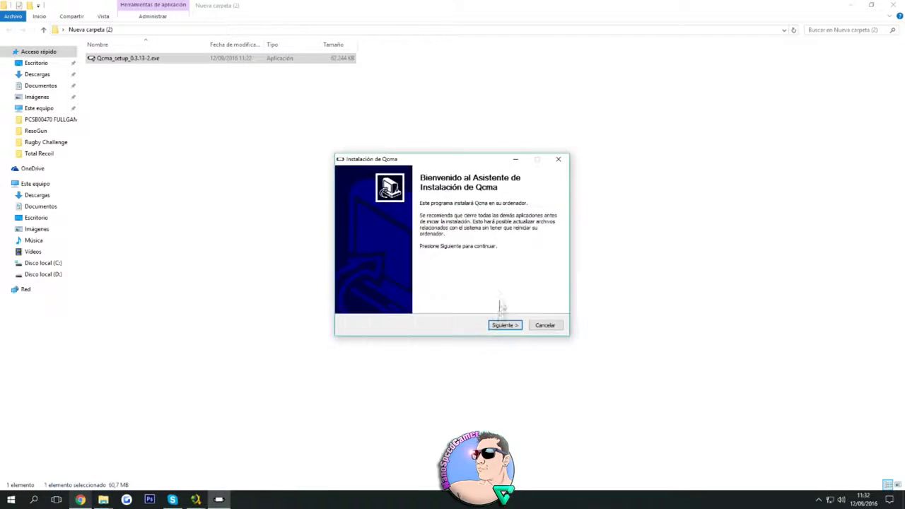
Install Qcma with the default options, including its PS Vita device driver.
{"action": "left_click", "coordinate": [503, 325]}
{"action": "left_click", "coordinate": [503, 325]}
{"action": "left_click", "coordinate": [503, 325]}
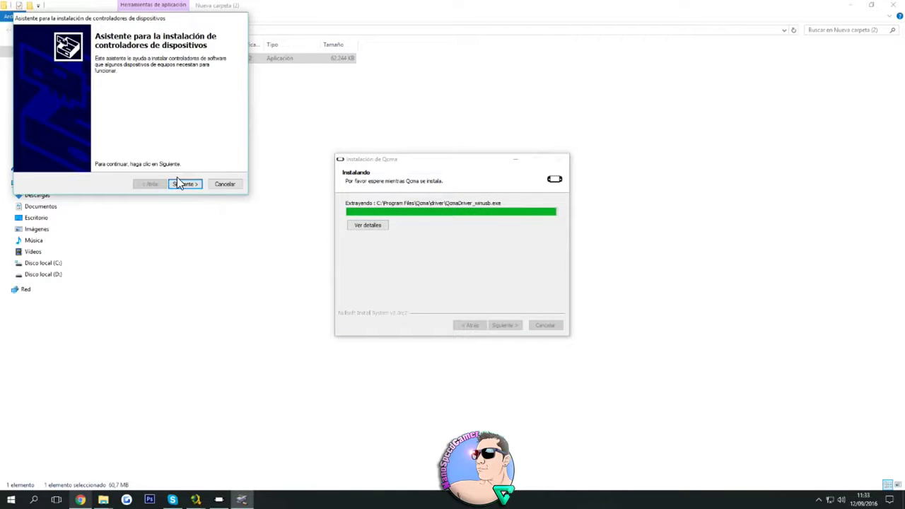
{"action": "left_click", "coordinate": [180, 183]}
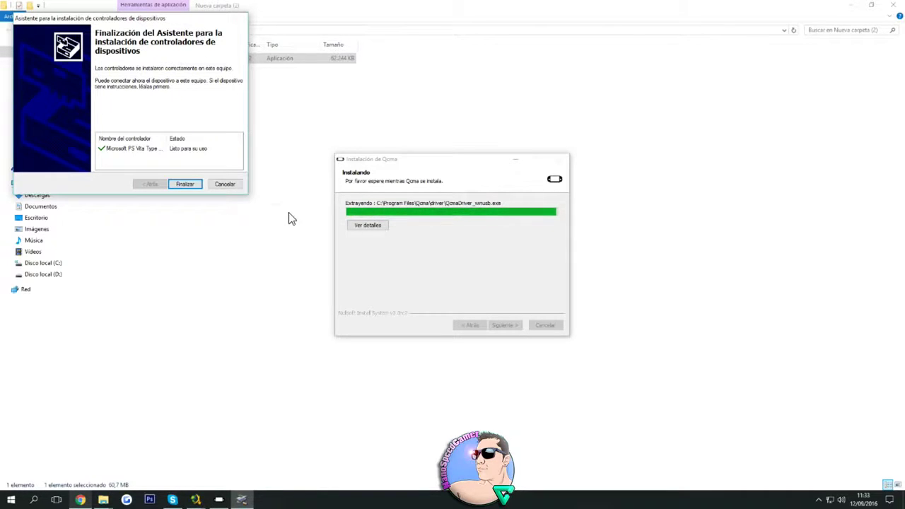
{"action": "left_click", "coordinate": [192, 185]}
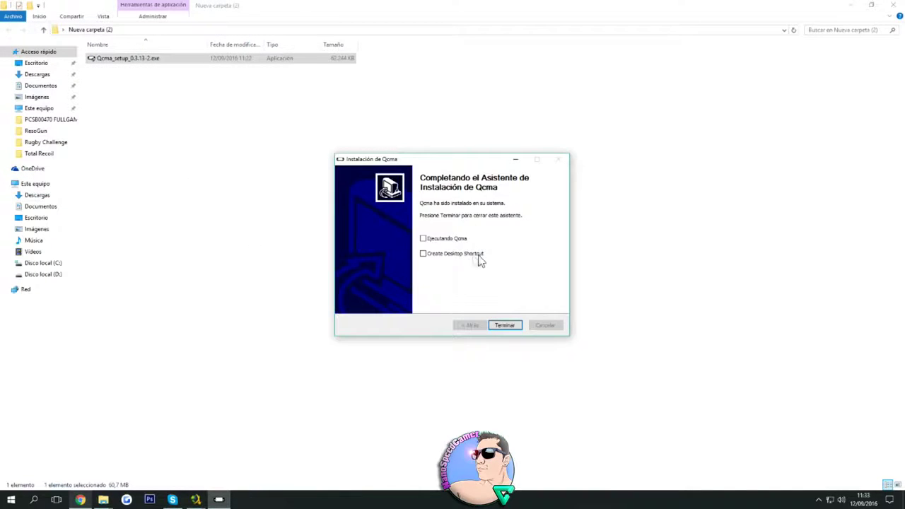
Finish the Qcma setup with launching the program and creating a desktop shortcut both enabled.
{"action": "left_click", "coordinate": [424, 238]}
{"action": "left_click", "coordinate": [422, 254]}
{"action": "left_click", "coordinate": [504, 325]}
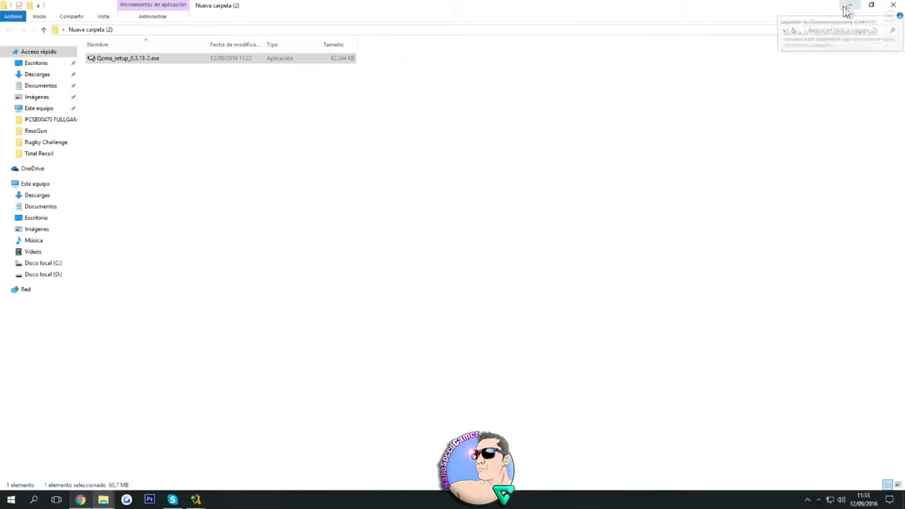
Return to the desktop, dismiss the database notification and open the settings of the running Qcma program.
{"action": "left_click", "coordinate": [847, 7]}
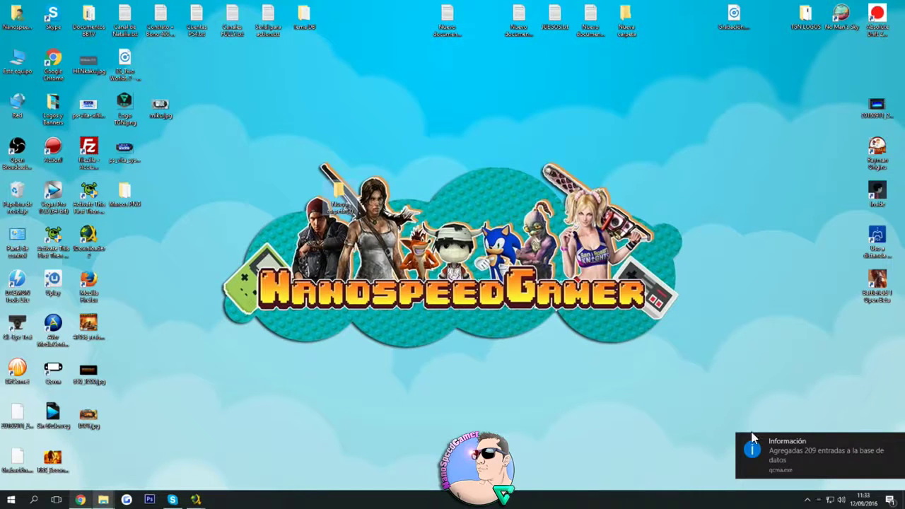
{"action": "left_click", "coordinate": [894, 441]}
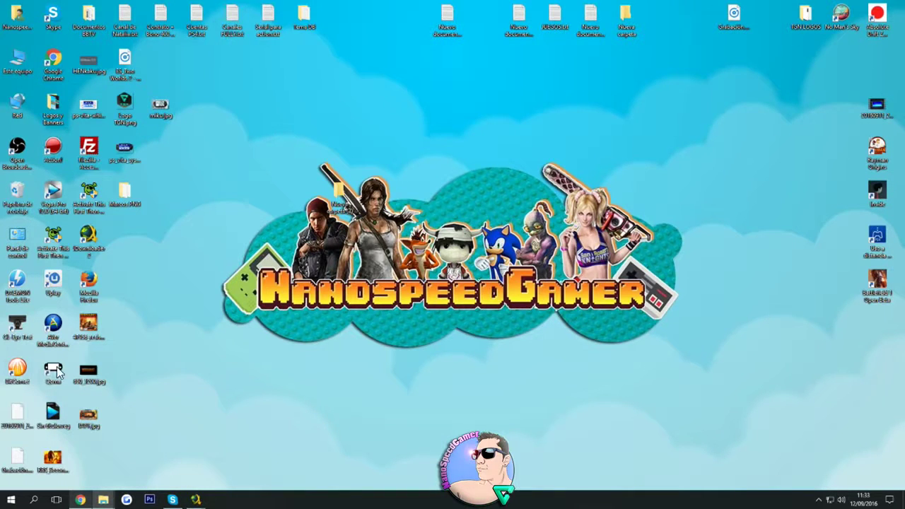
{"action": "left_click", "coordinate": [820, 499]}
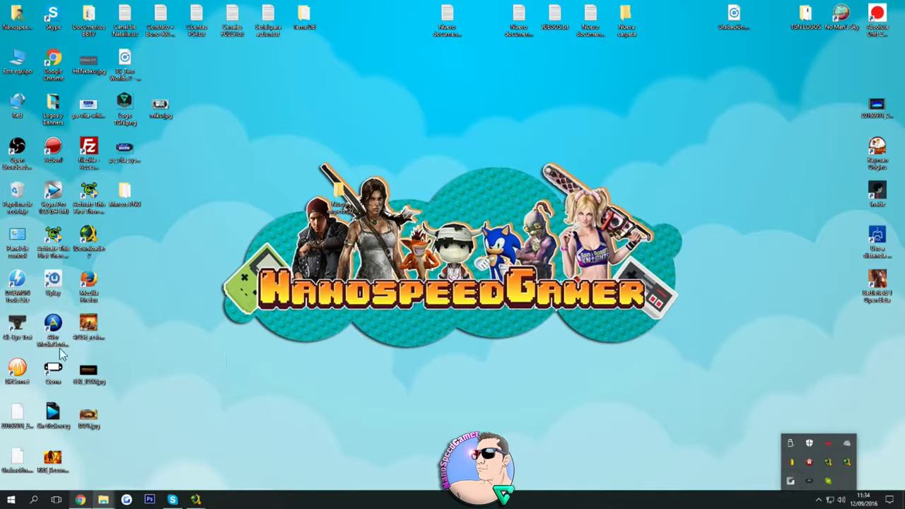
{"action": "right_click", "coordinate": [806, 484]}
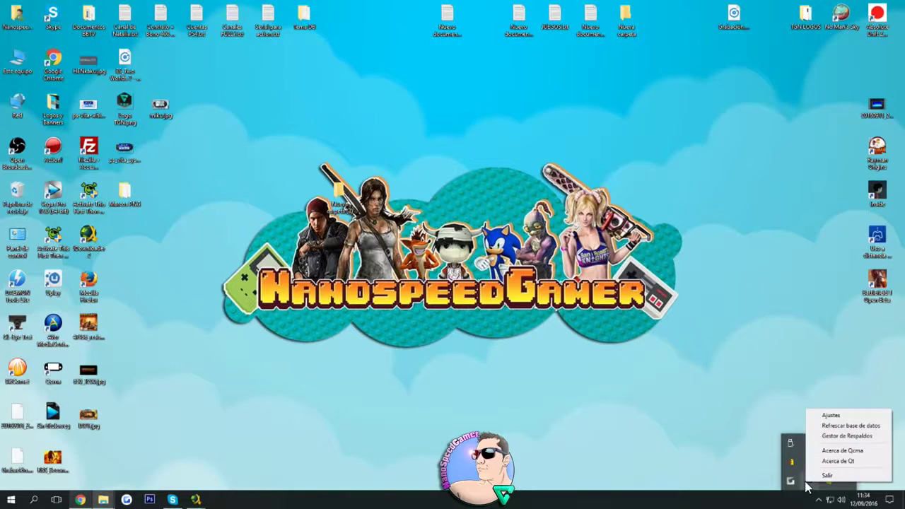
{"action": "left_click", "coordinate": [832, 416]}
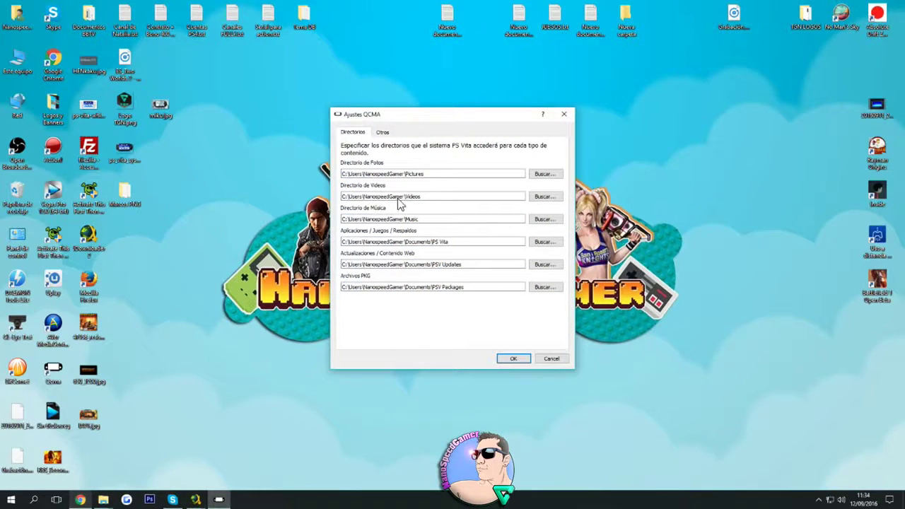
Review Qcma's advanced settings for offline mode and CMA protocol use.
{"action": "left_click", "coordinate": [382, 133]}
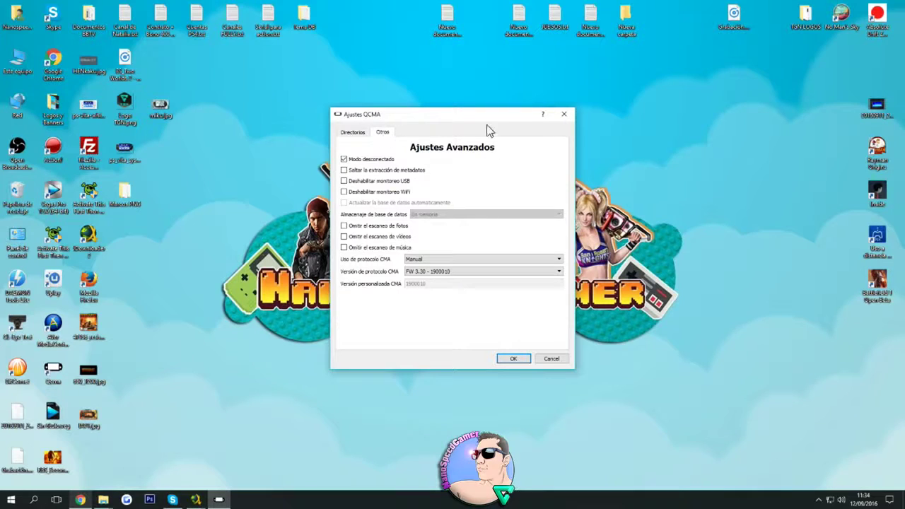
{"action": "left_click_drag", "start_coordinate": [485, 116], "coordinate": [492, 109]}
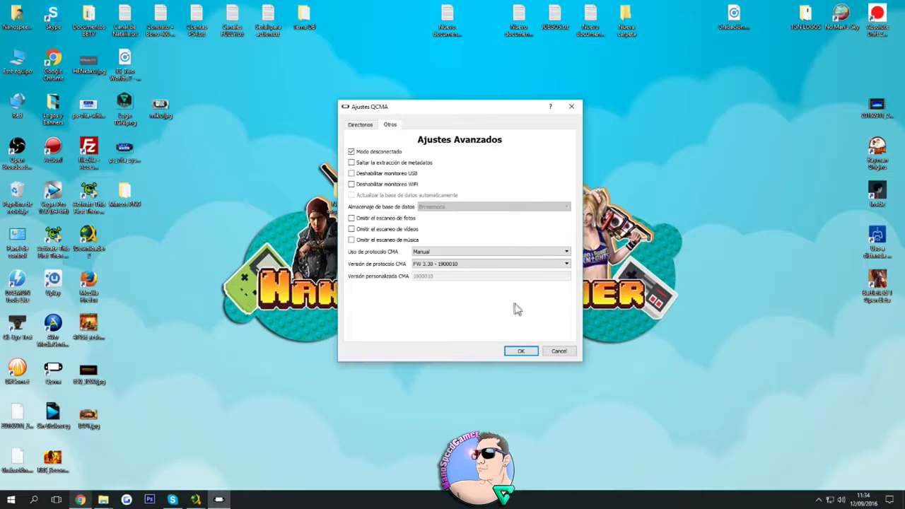
{"action": "left_click", "coordinate": [351, 153]}
{"action": "left_click", "coordinate": [537, 252]}
{"action": "left_click", "coordinate": [538, 252]}
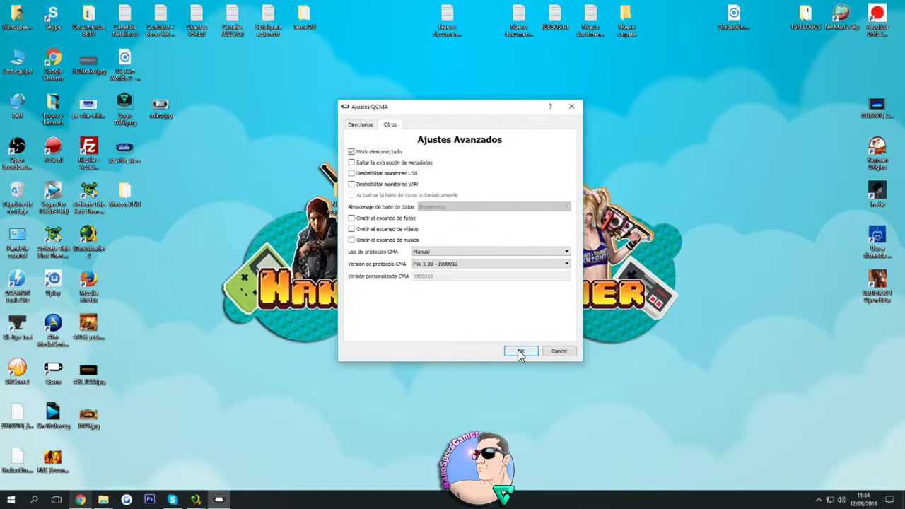
Review the content directories in the Qcma settings, checking the videos directory path.
{"action": "left_click", "coordinate": [363, 125]}
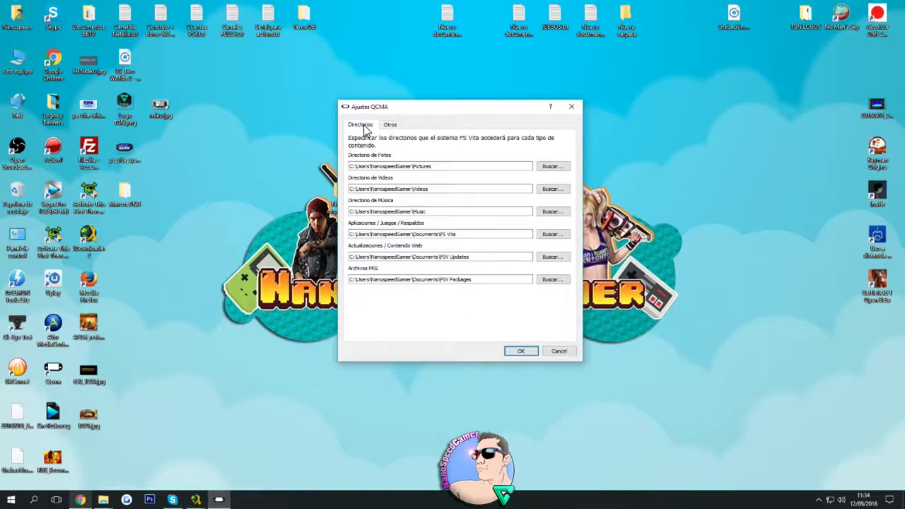
{"action": "left_click_drag", "start_coordinate": [413, 113], "coordinate": [418, 112]}
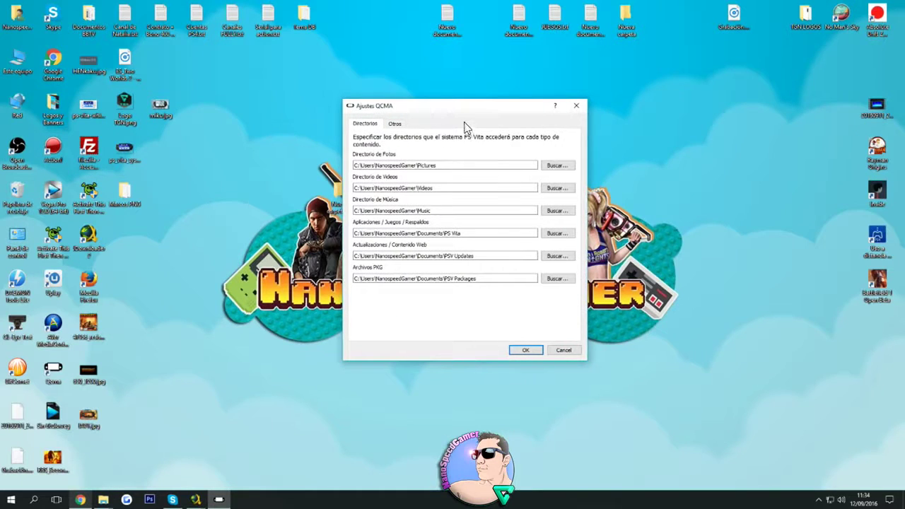
{"action": "left_click_drag", "start_coordinate": [490, 107], "coordinate": [497, 109]}
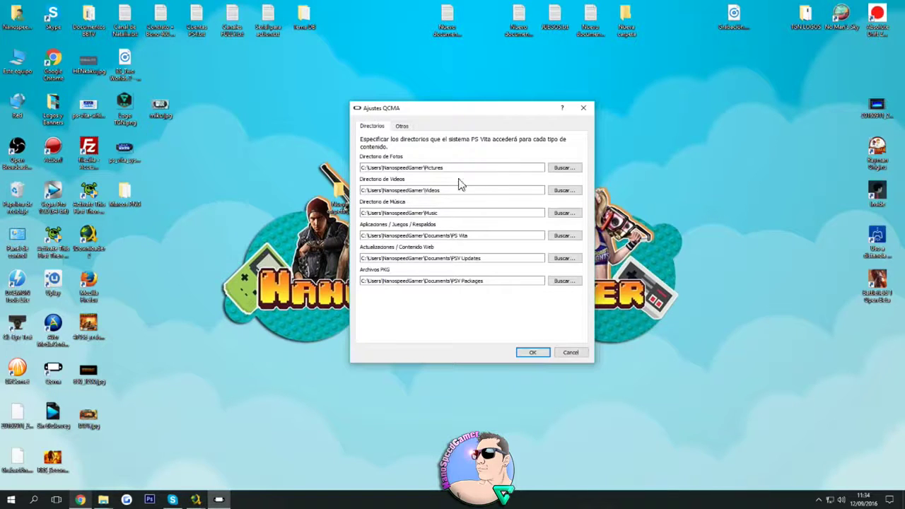
{"action": "left_click_drag", "start_coordinate": [363, 191], "coordinate": [448, 196]}
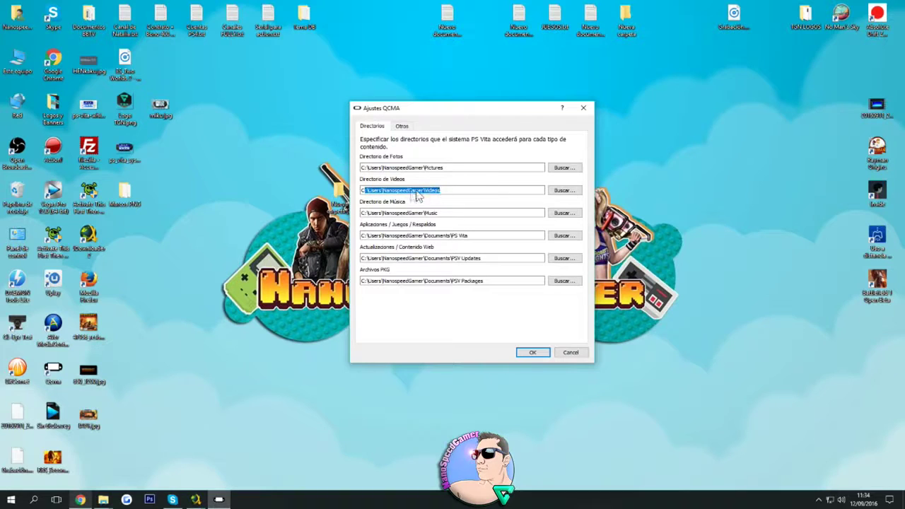
{"action": "left_click", "coordinate": [445, 196]}
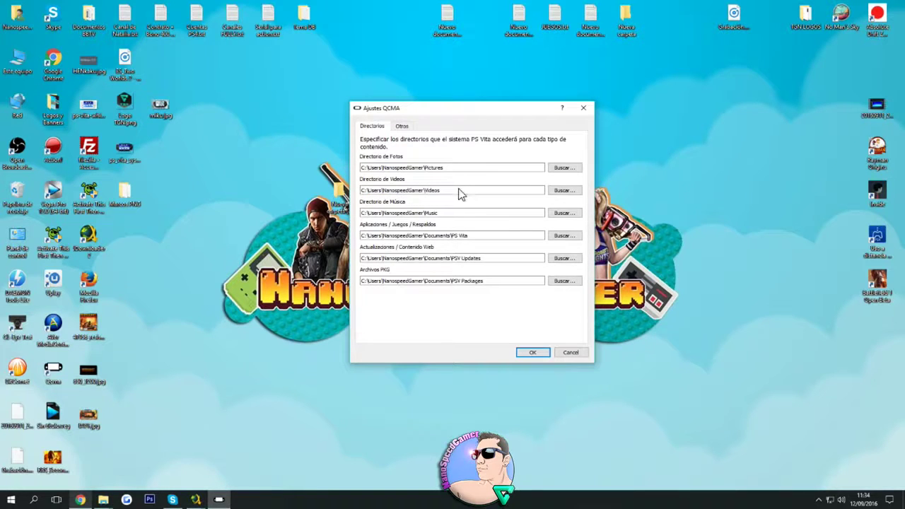
Browse This PC and its Videos folder as the source for the videos directory, and cancel the folder selection.
{"action": "left_click", "coordinate": [566, 191]}
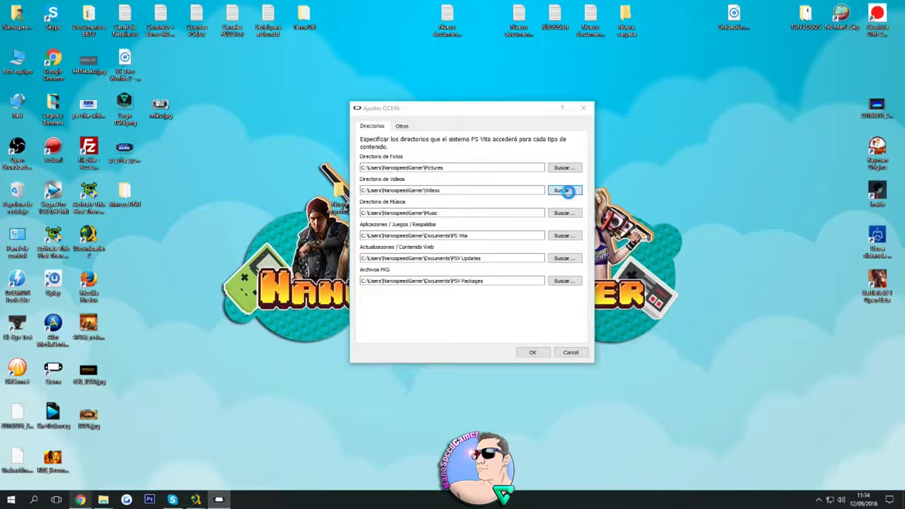
{"action": "left_click", "coordinate": [436, 137]}
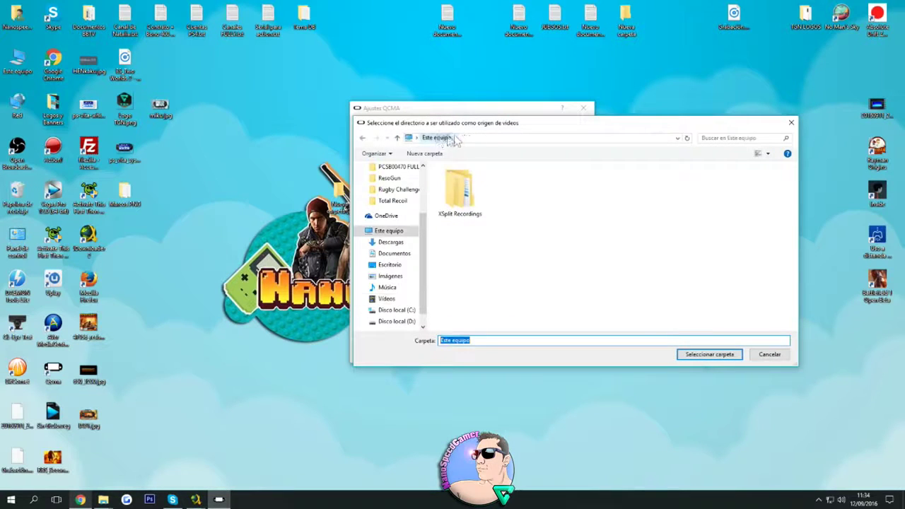
{"action": "double_click", "coordinate": [679, 208]}
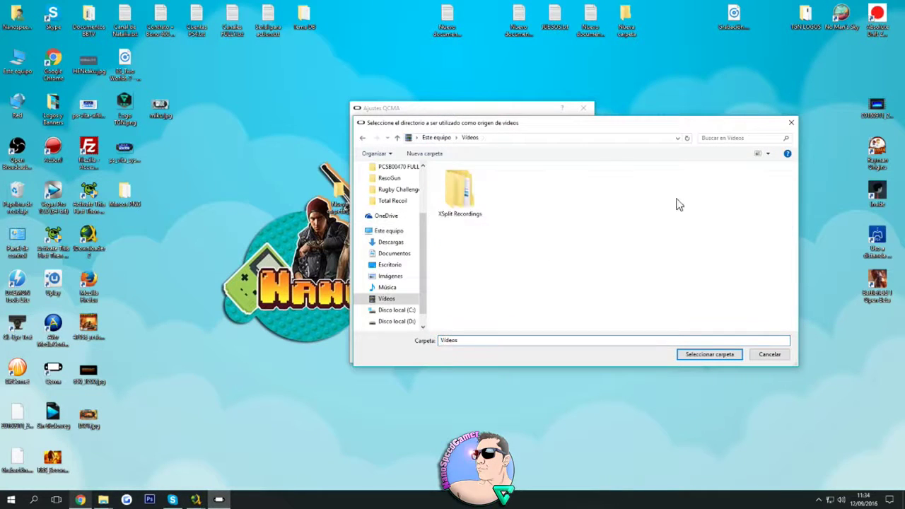
{"action": "left_click", "coordinate": [790, 125]}
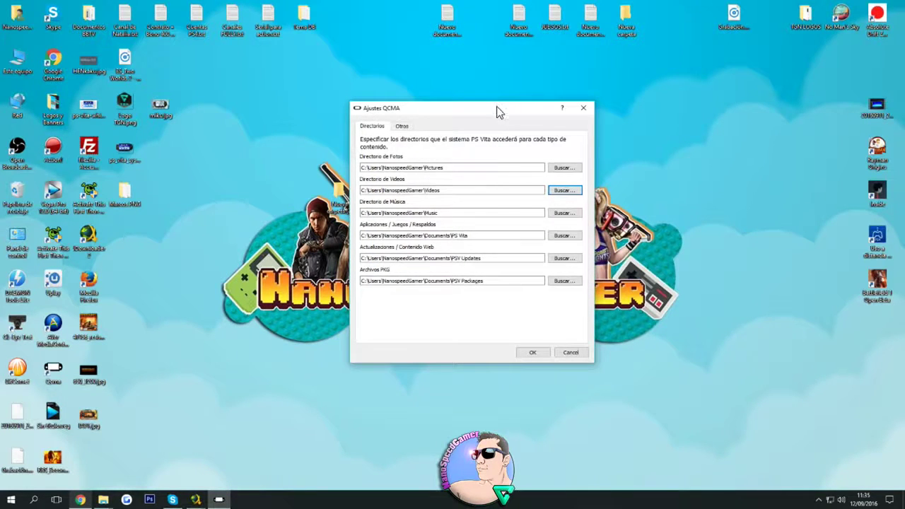
Accept the Qcma settings and close the dialog.
{"action": "left_click_drag", "start_coordinate": [496, 111], "coordinate": [491, 106]}
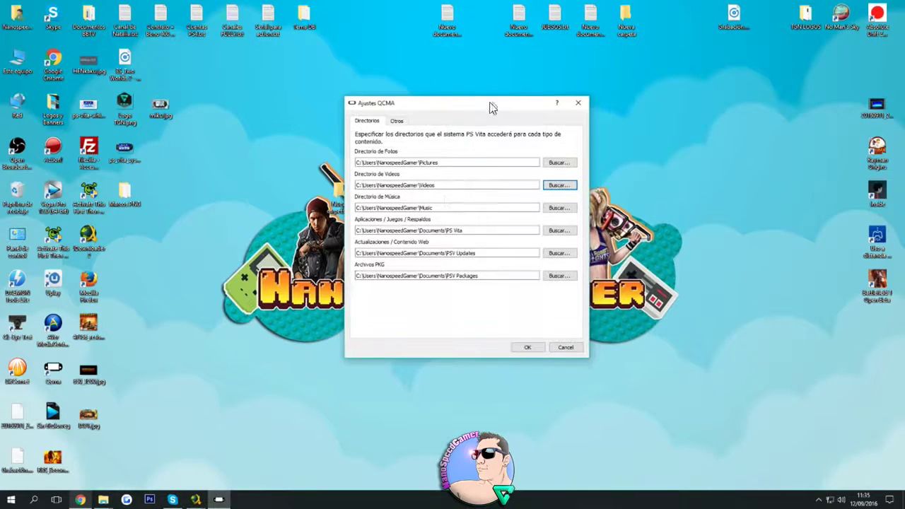
{"action": "left_click", "coordinate": [528, 347]}
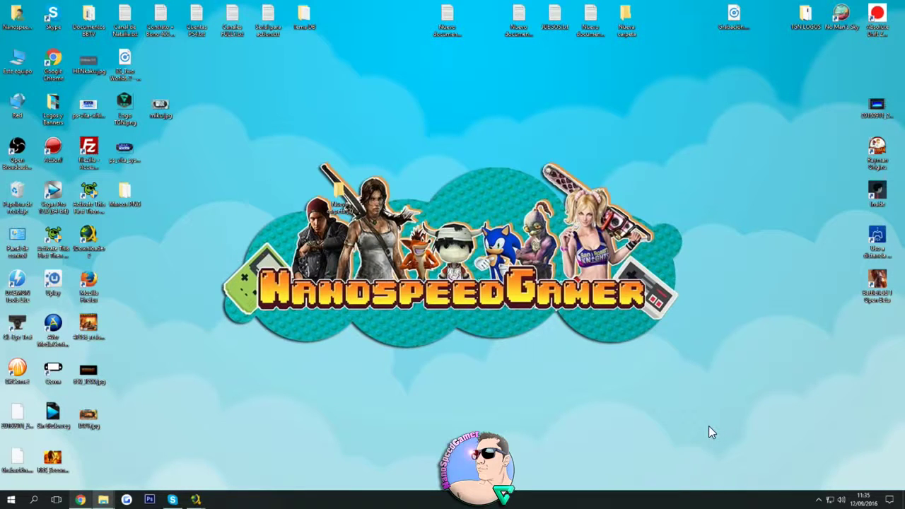
Switch to JDownloader 2, expand the Asphalt package and open its download folder.
{"action": "mouse_move", "coordinate": [195, 499]}
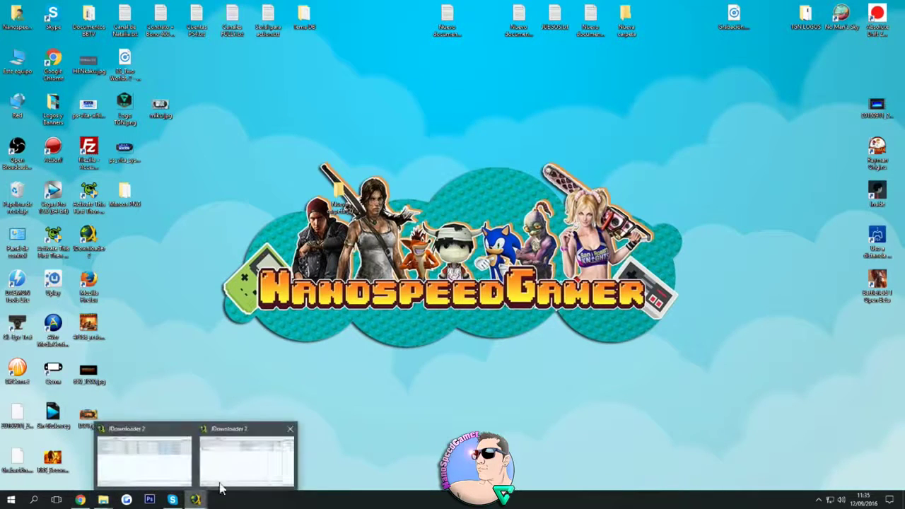
{"action": "left_click", "coordinate": [145, 460]}
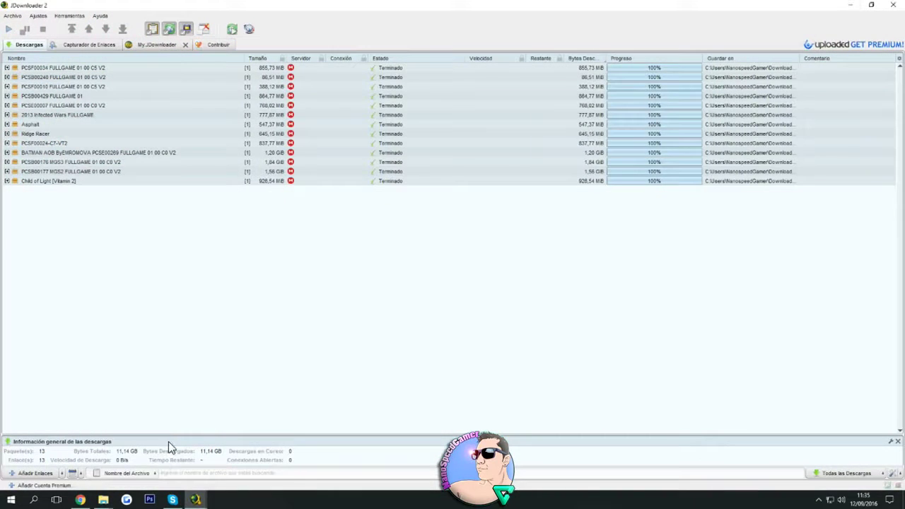
{"action": "left_click", "coordinate": [7, 126]}
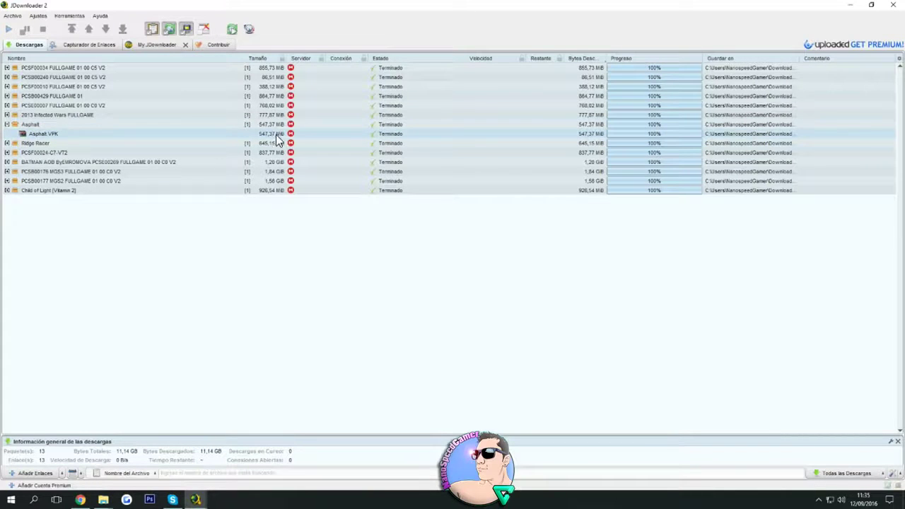
{"action": "right_click", "coordinate": [25, 127]}
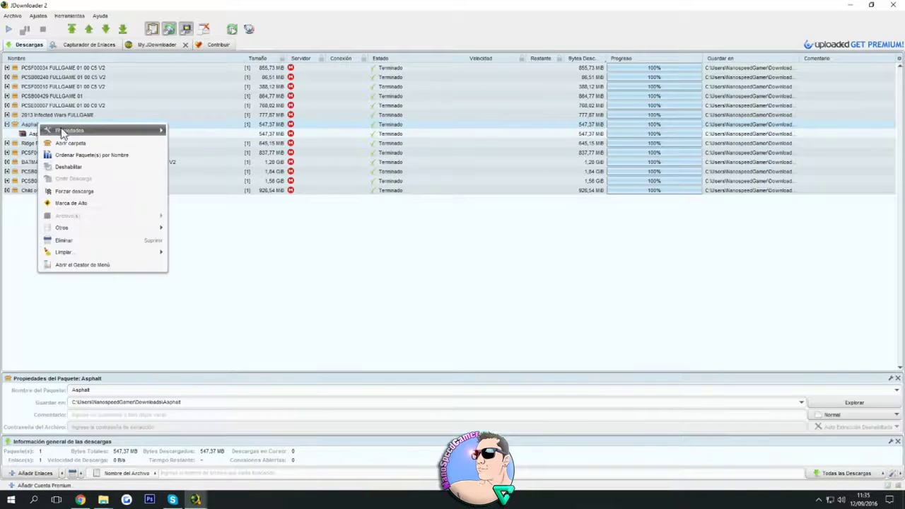
{"action": "left_click", "coordinate": [73, 145]}
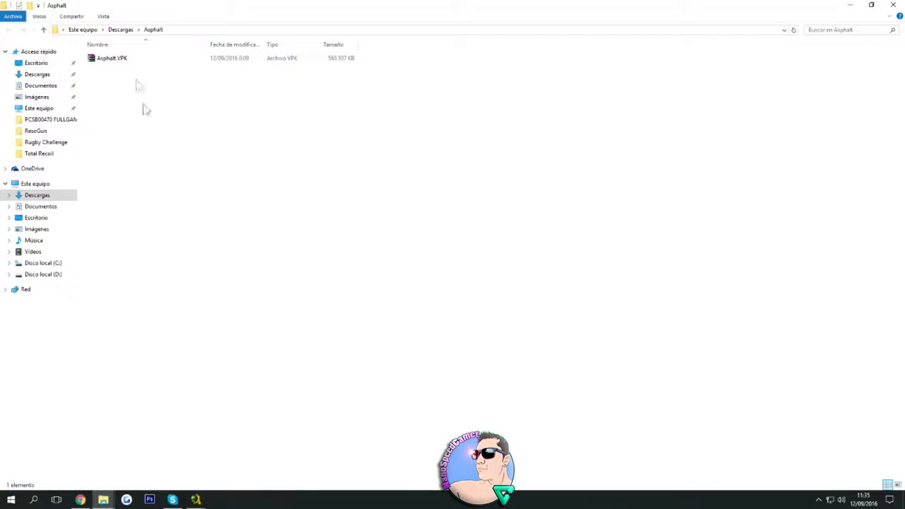
Open the name of the Asphalt.VPK file for editing to inspect its extension, and leave the name field.
{"action": "left_click", "coordinate": [117, 60]}
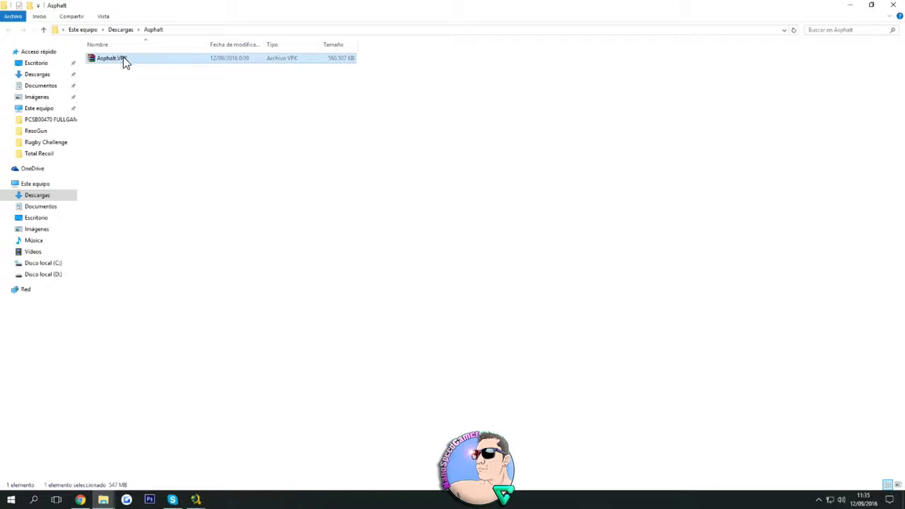
{"action": "left_click", "coordinate": [120, 186]}
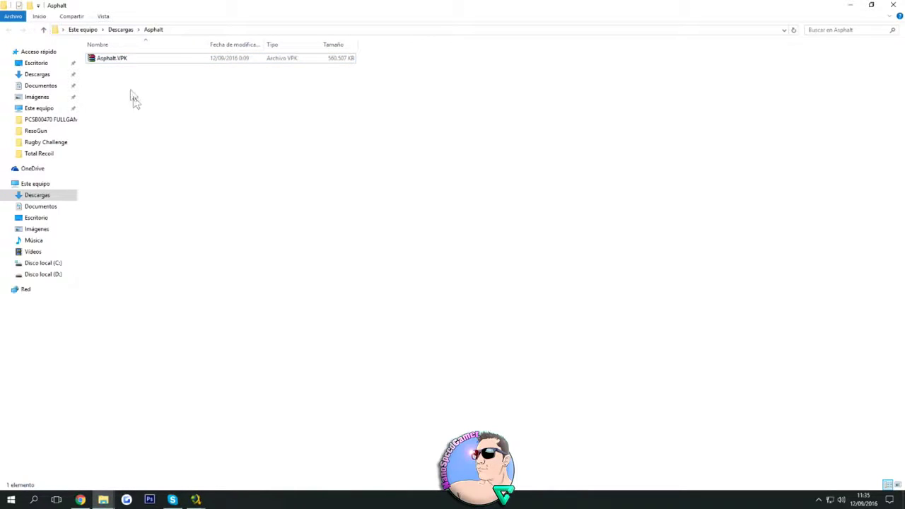
{"action": "left_click", "coordinate": [119, 59]}
{"action": "left_click", "coordinate": [119, 59]}
{"action": "left_click", "coordinate": [133, 58]}
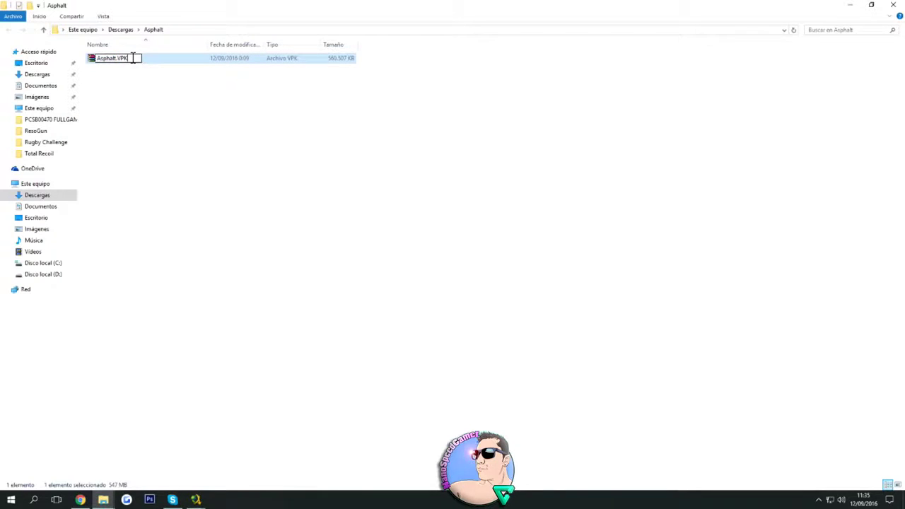
{"action": "left_click", "coordinate": [168, 216]}
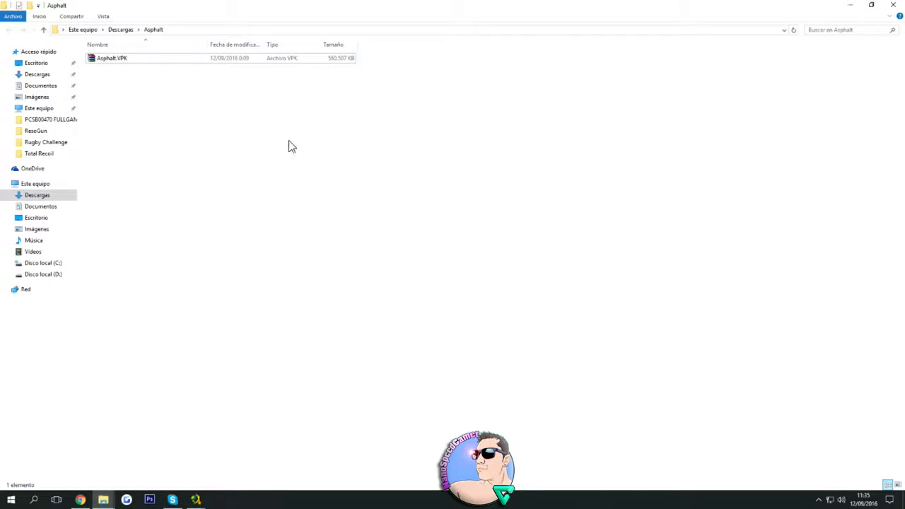
Review the hidden files and folders setting in the advanced view settings of the folder options, and accept the dialog.
{"action": "left_click", "coordinate": [102, 17]}
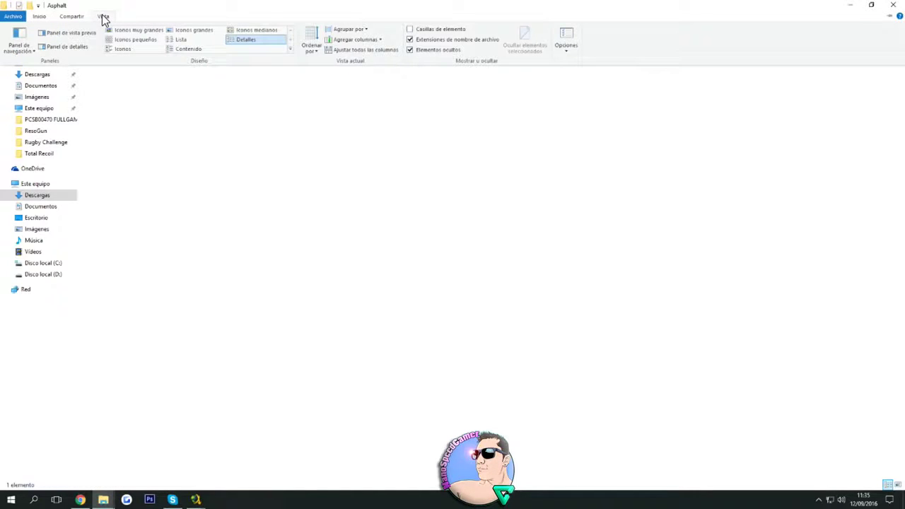
{"action": "left_click", "coordinate": [566, 52]}
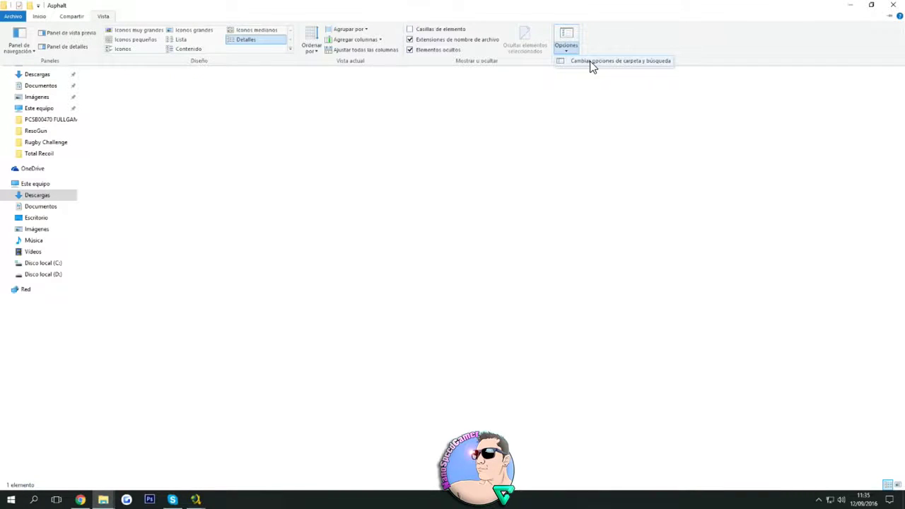
{"action": "left_click", "coordinate": [591, 62]}
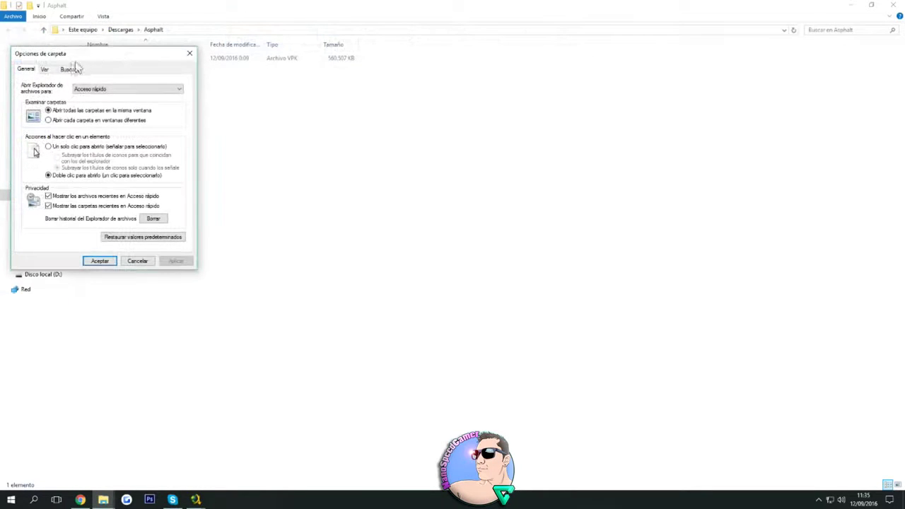
{"action": "left_click", "coordinate": [44, 71]}
{"action": "left_click_drag", "start_coordinate": [104, 57], "coordinate": [210, 59]}
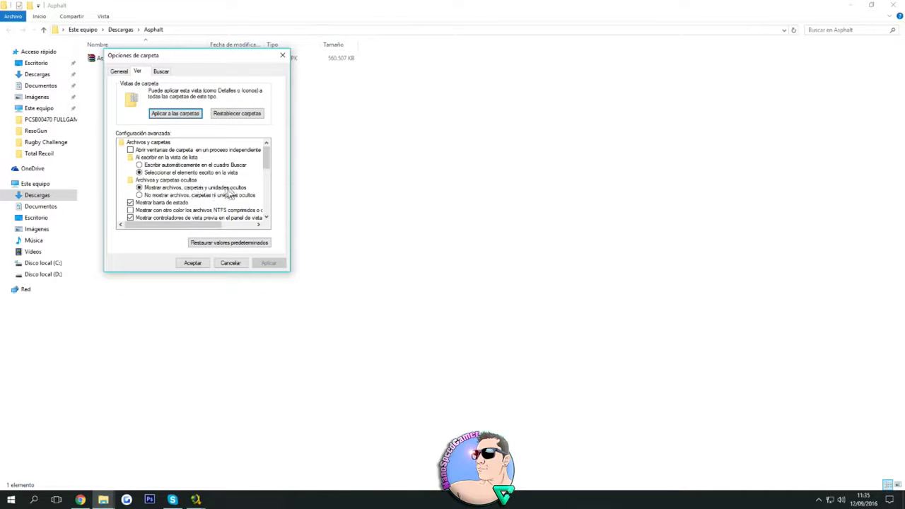
{"action": "left_click_drag", "start_coordinate": [218, 57], "coordinate": [345, 80]}
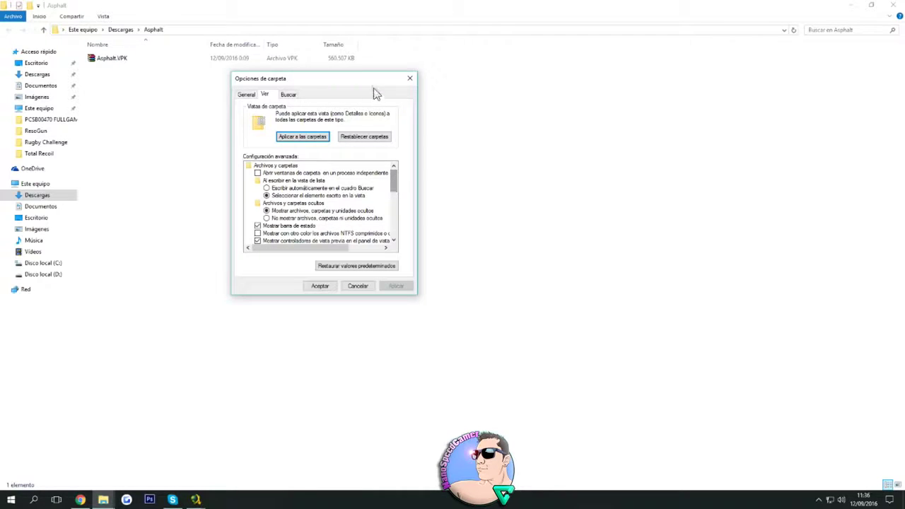
{"action": "left_click_drag", "start_coordinate": [362, 80], "coordinate": [384, 83]}
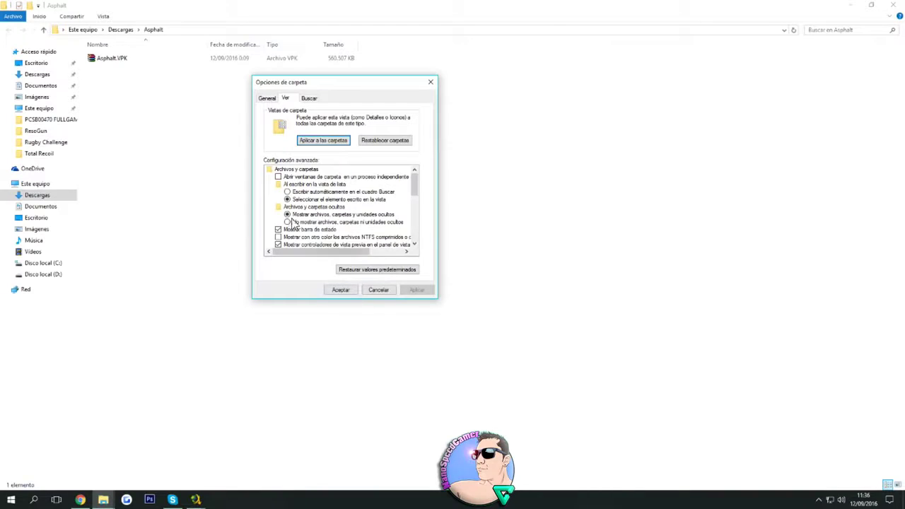
{"action": "left_click", "coordinate": [340, 289]}
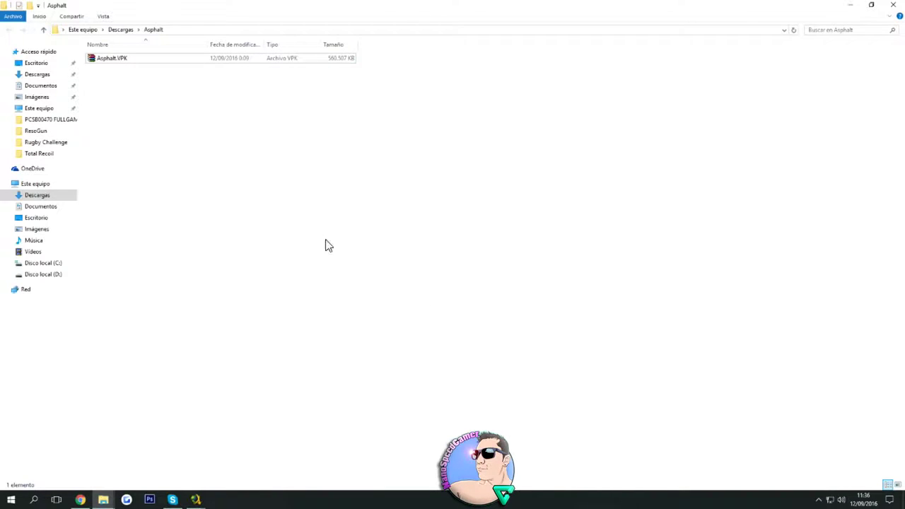
{"action": "left_click", "coordinate": [115, 58]}
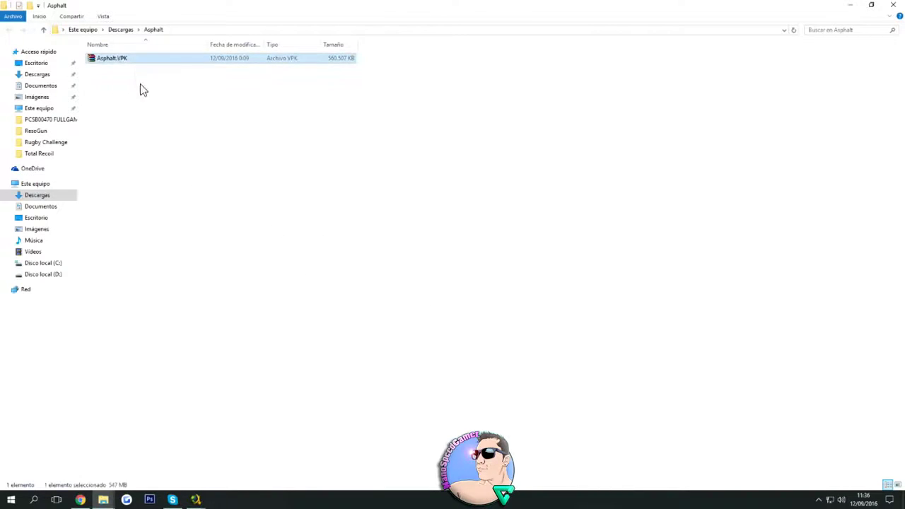
{"action": "left_click", "coordinate": [132, 83]}
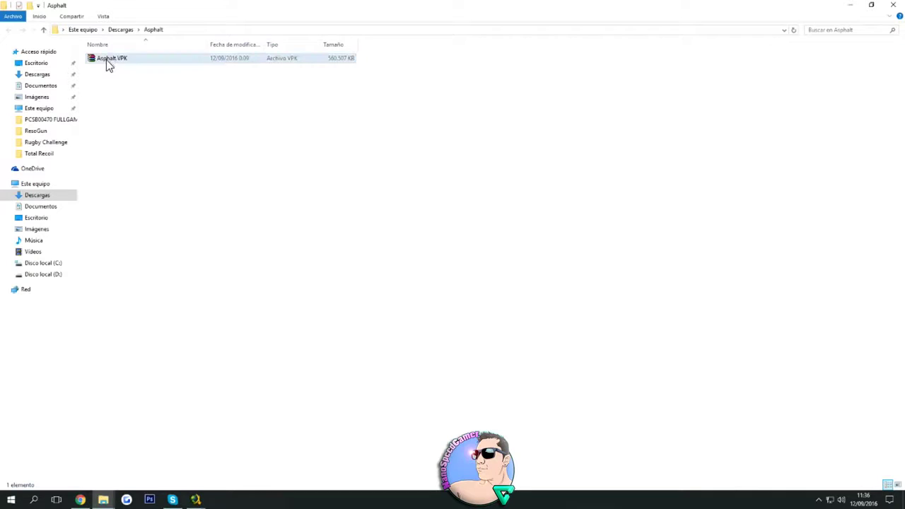
{"action": "left_click", "coordinate": [109, 57]}
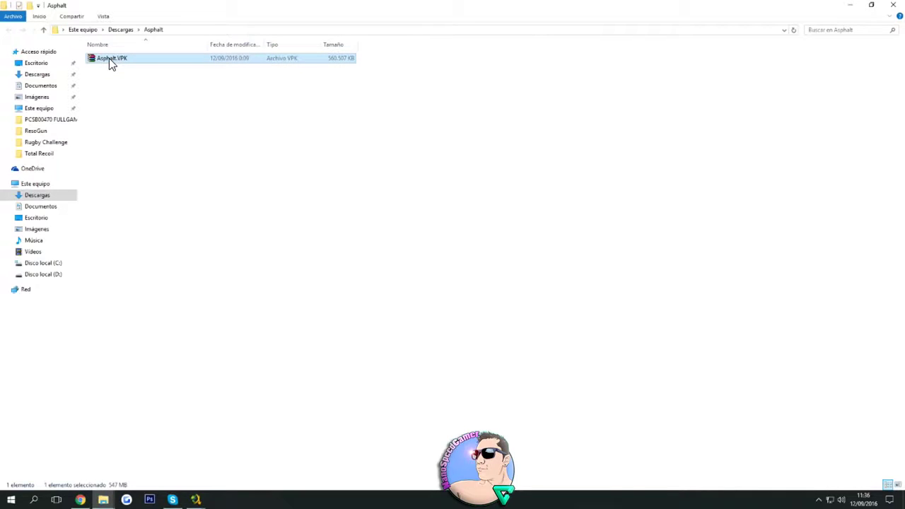
{"action": "left_click", "coordinate": [297, 150]}
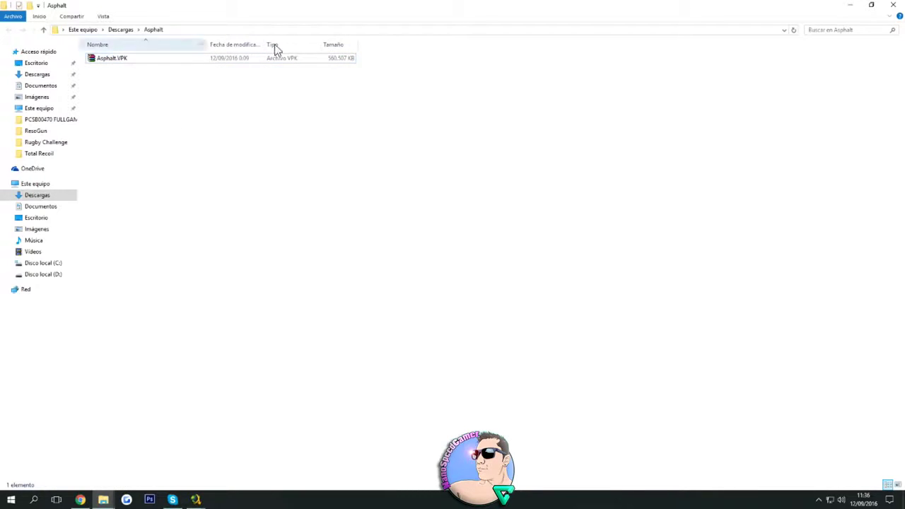
Set the folder options to show hidden files, folders and drives, apply the setting and accept the dialog.
{"action": "left_click", "coordinate": [108, 17]}
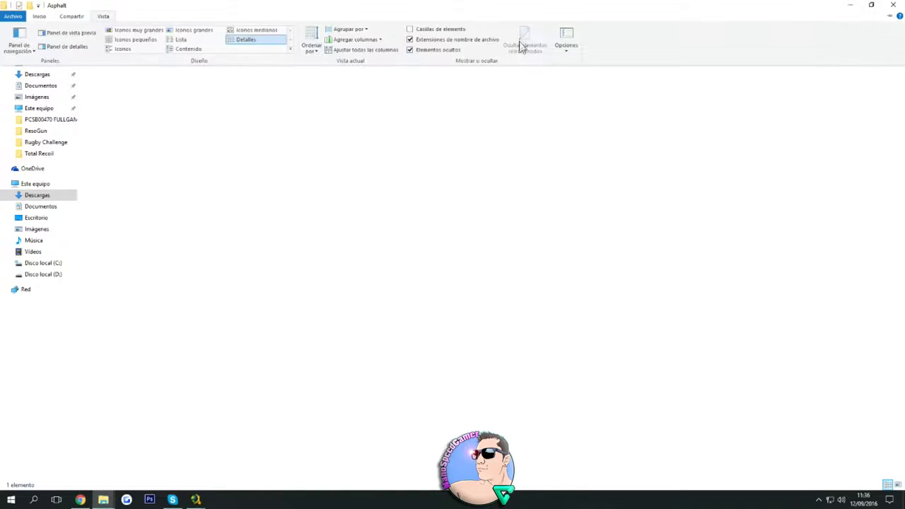
{"action": "left_click", "coordinate": [570, 51]}
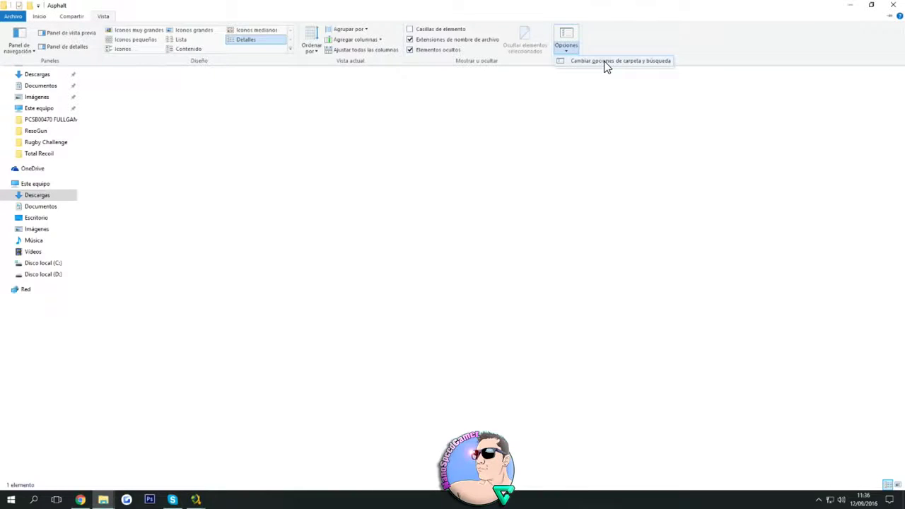
{"action": "left_click", "coordinate": [606, 63]}
{"action": "left_click_drag", "start_coordinate": [106, 55], "coordinate": [150, 63]}
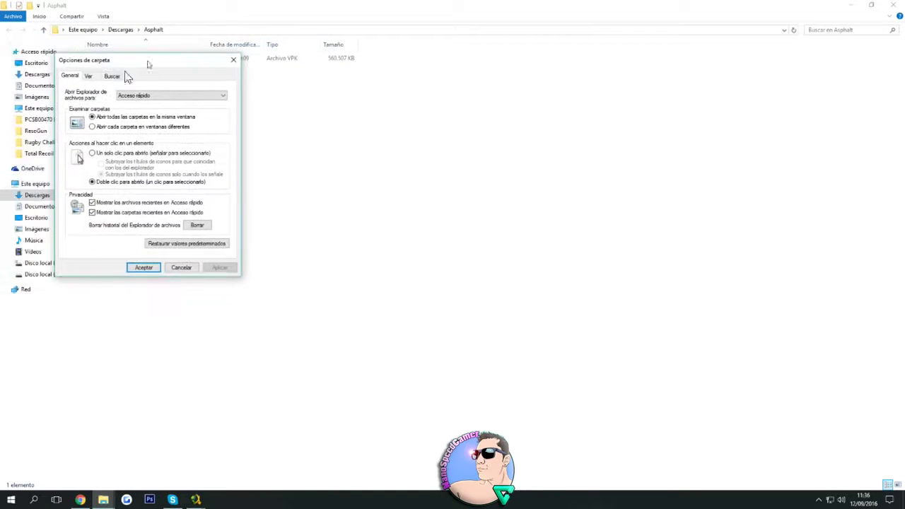
{"action": "left_click", "coordinate": [90, 77]}
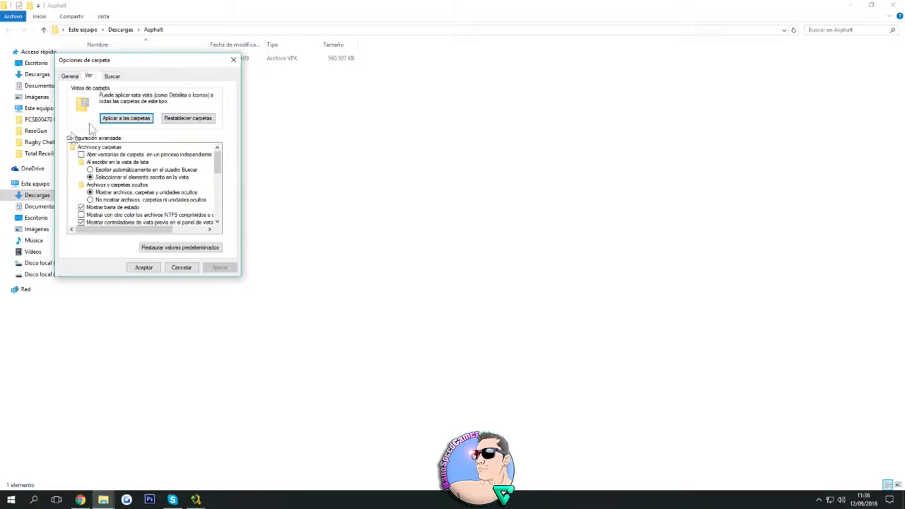
{"action": "left_click", "coordinate": [90, 192]}
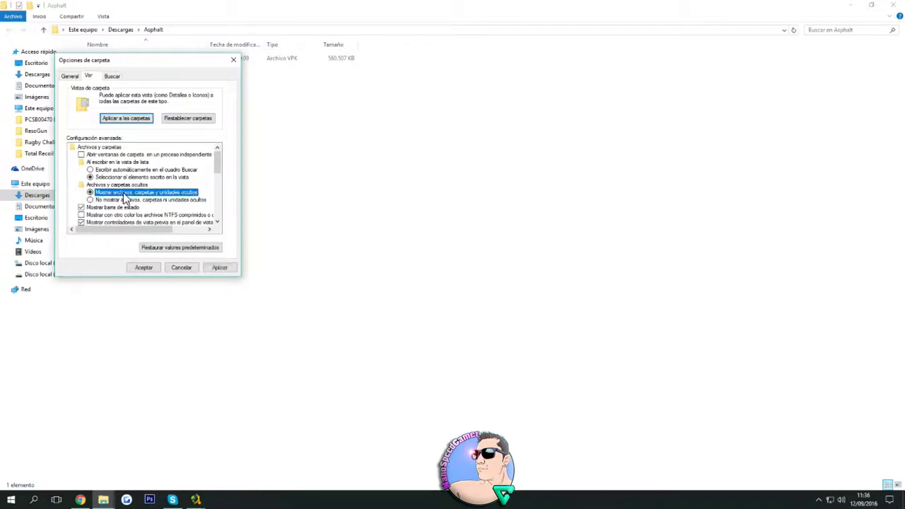
{"action": "left_click", "coordinate": [220, 268]}
{"action": "left_click", "coordinate": [143, 267]}
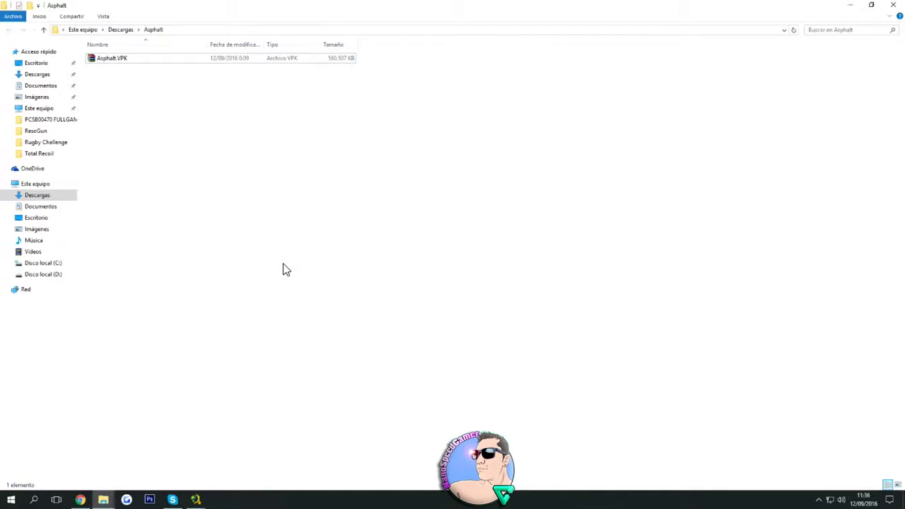
{"action": "left_click", "coordinate": [819, 500]}
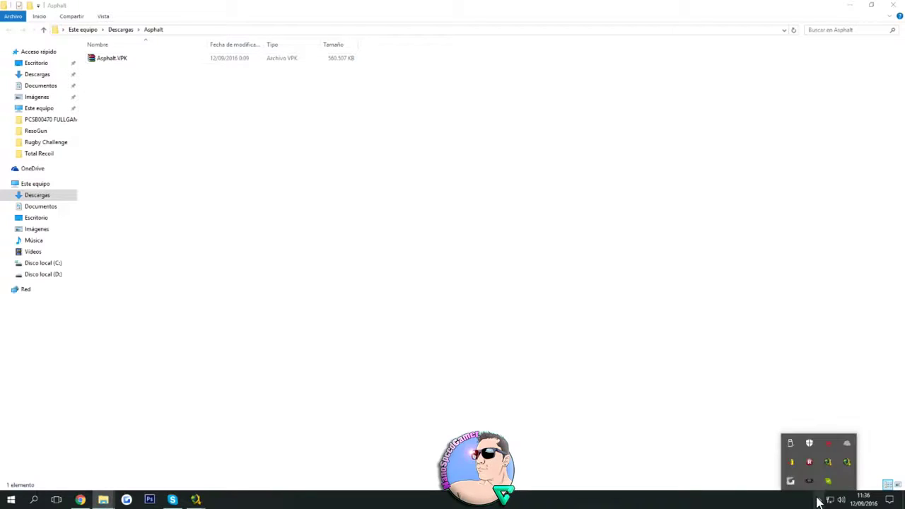
{"action": "left_click", "coordinate": [818, 500]}
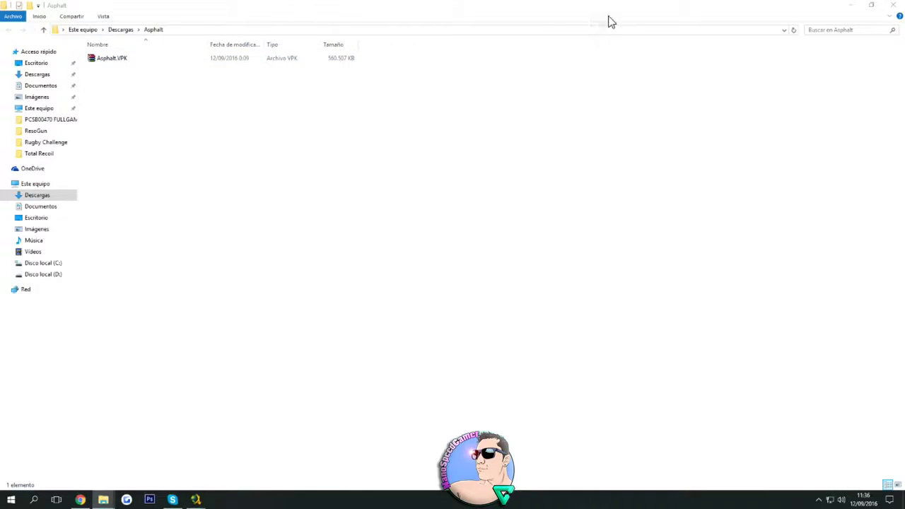
{"action": "left_click", "coordinate": [384, 179]}
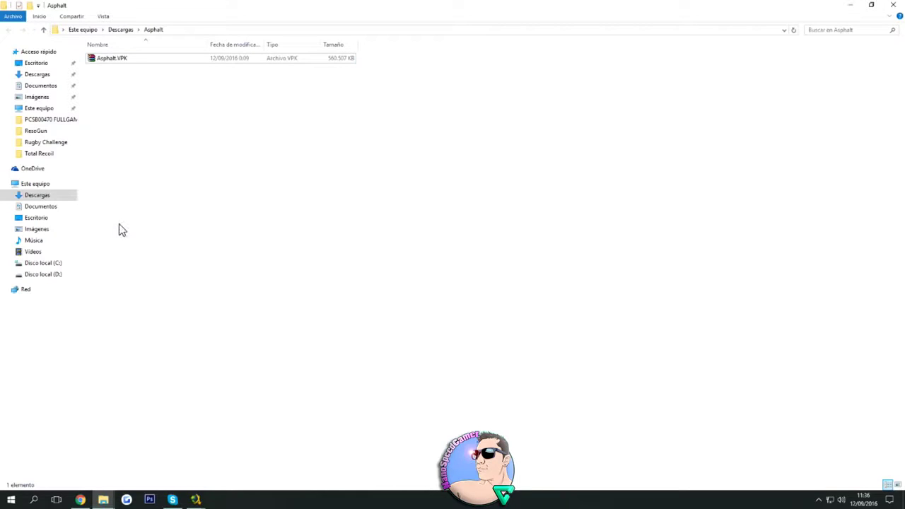
Rename Asphalt.VPK as Asphalt.mp4 and confirm the extension change.
{"action": "left_click", "coordinate": [113, 60]}
{"action": "right_click", "coordinate": [113, 58]}
{"action": "left_click", "coordinate": [172, 223]}
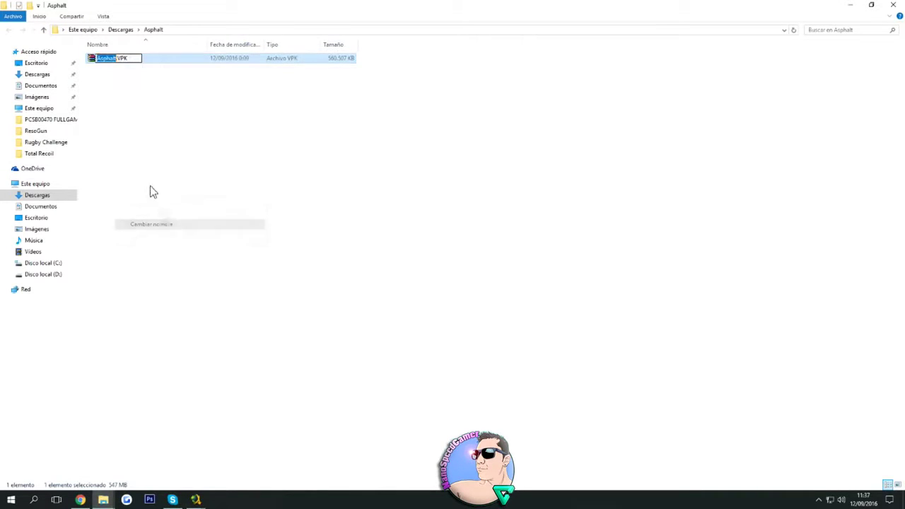
{"action": "left_click", "coordinate": [134, 59]}
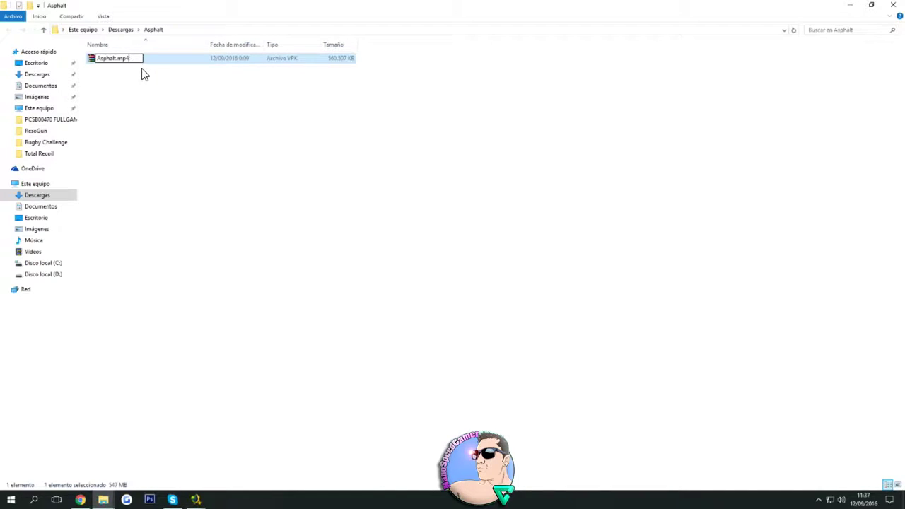
{"action": "key", "text": "Return"}
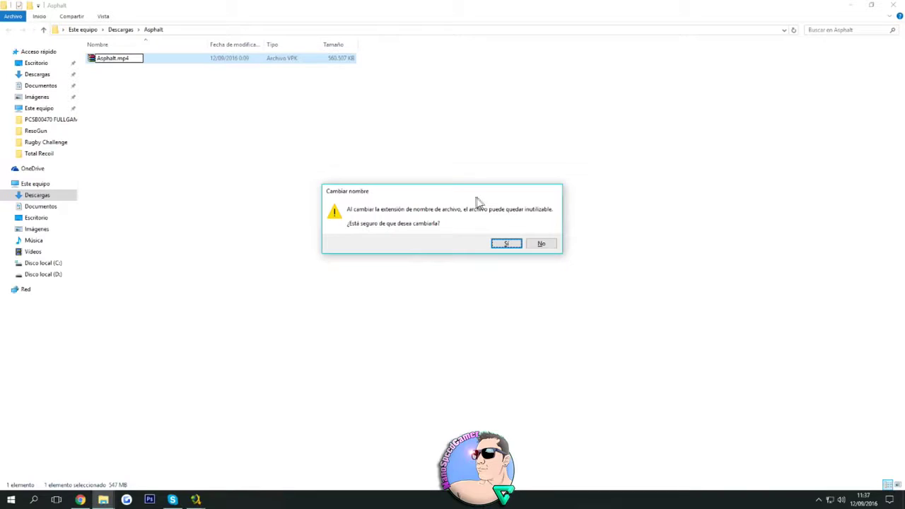
{"action": "left_click", "coordinate": [506, 244]}
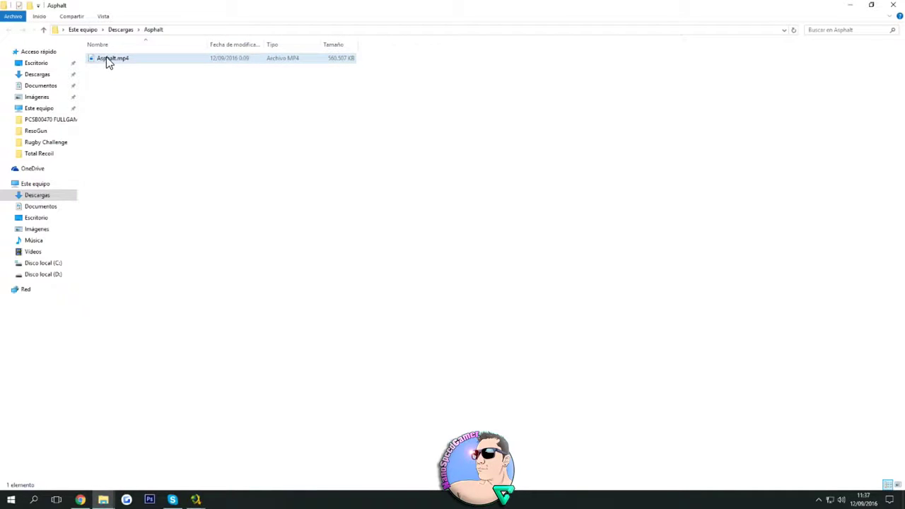
{"action": "left_click", "coordinate": [149, 132]}
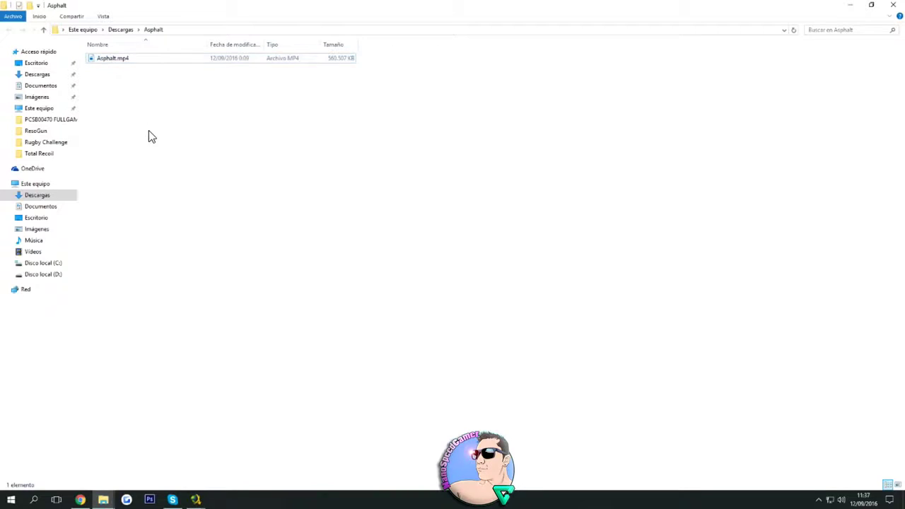
Copy the Asphalt.mp4 file to the clipboard.
{"action": "left_click", "coordinate": [115, 61]}
{"action": "right_click", "coordinate": [115, 61]}
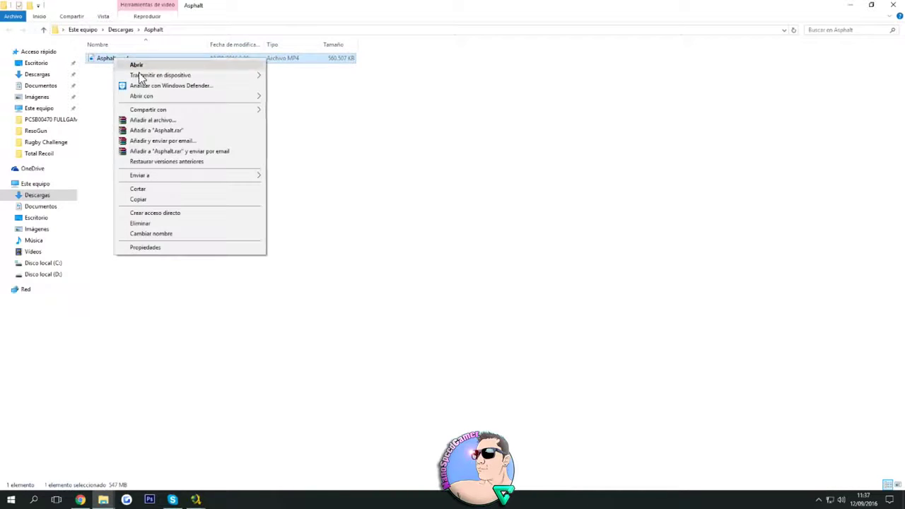
{"action": "left_click", "coordinate": [143, 198]}
Minimize the open windows, check the videos directory path in the Qcma settings and accept the dialog.
{"action": "left_click", "coordinate": [851, 7]}
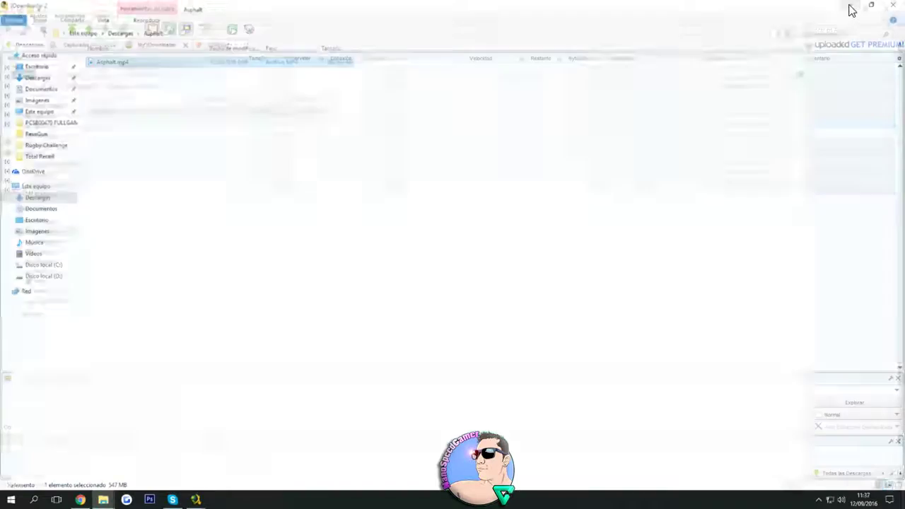
{"action": "left_click", "coordinate": [851, 8]}
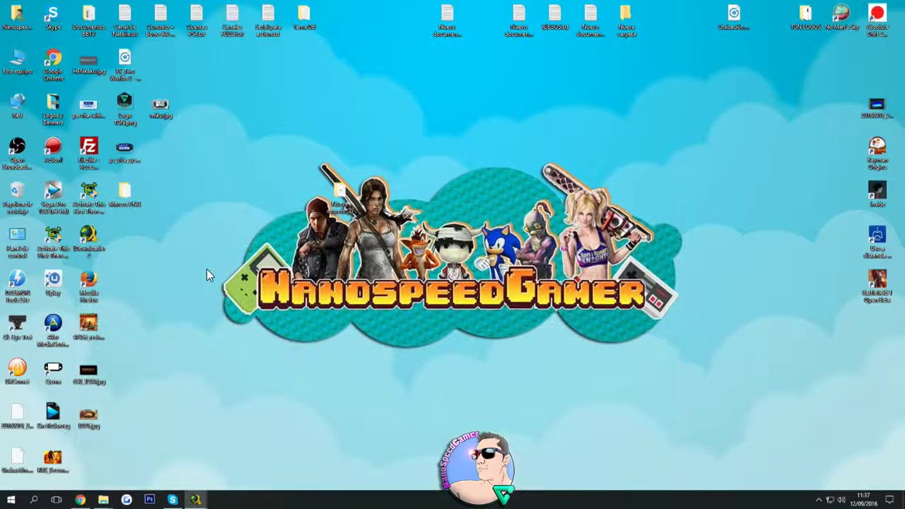
{"action": "left_click", "coordinate": [818, 500]}
{"action": "right_click", "coordinate": [811, 480]}
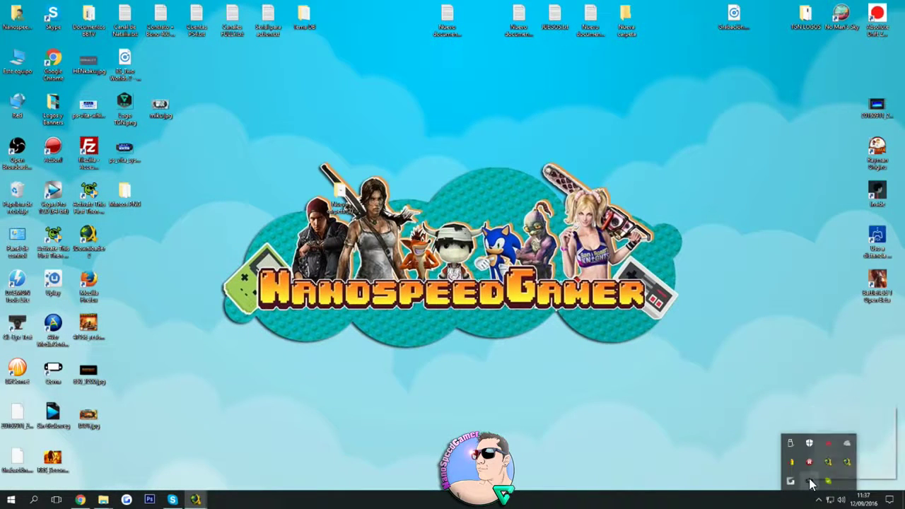
{"action": "left_click", "coordinate": [835, 413]}
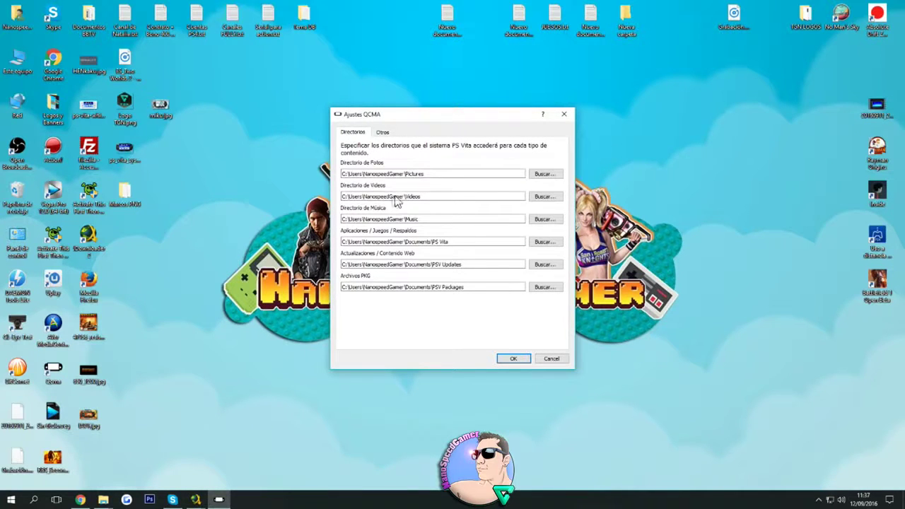
{"action": "left_click", "coordinate": [513, 358]}
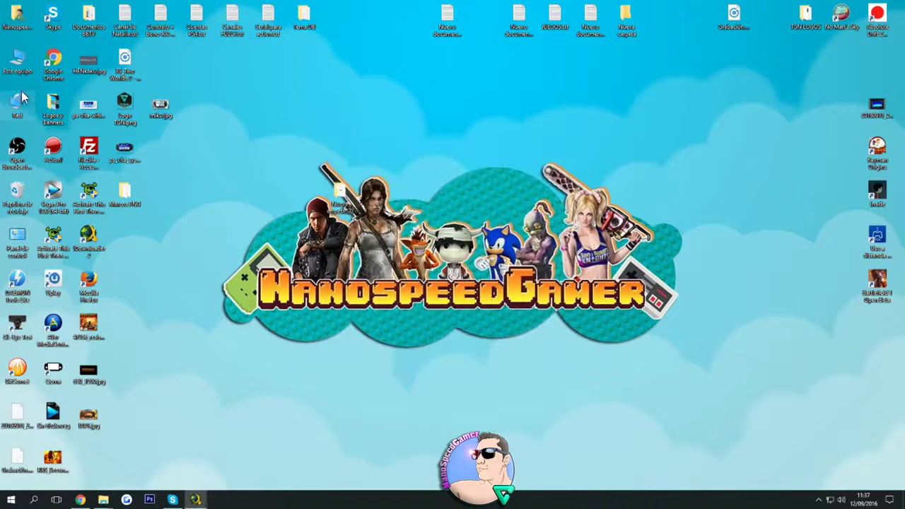
Open the Vídeos folder under Este equipo and delete the old build.psa.mp4 file from it.
{"action": "double_click", "coordinate": [17, 67]}
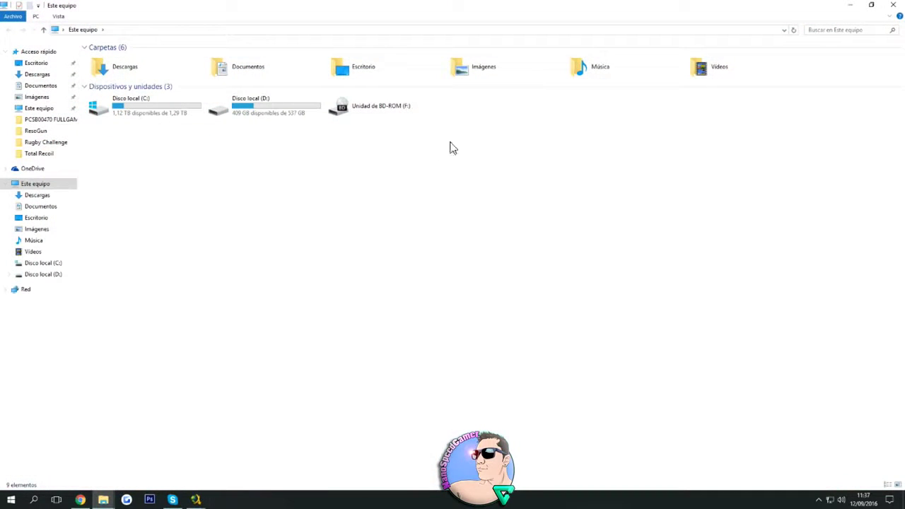
{"action": "double_click", "coordinate": [710, 67]}
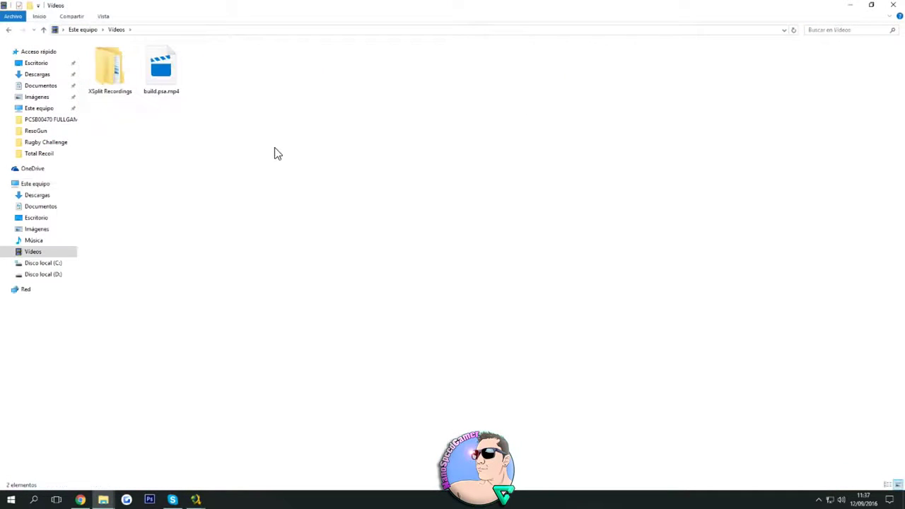
{"action": "left_click", "coordinate": [161, 72]}
{"action": "key", "text": "Delete"}
{"action": "key", "text": "Return"}
Paste the copied Asphalt.mp4 file into the Vídeos folder.
{"action": "right_click", "coordinate": [233, 99]}
{"action": "left_click", "coordinate": [266, 176]}
{"action": "left_click", "coordinate": [167, 68]}
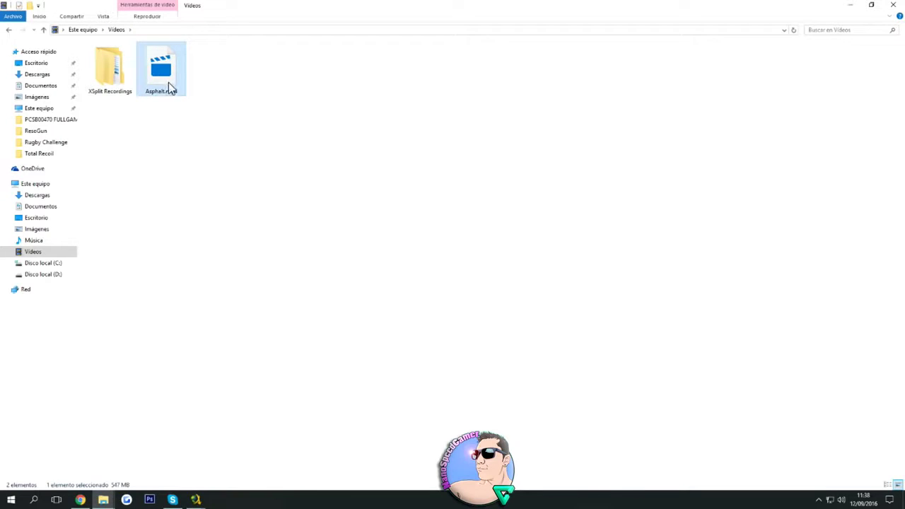
{"action": "left_click", "coordinate": [315, 174]}
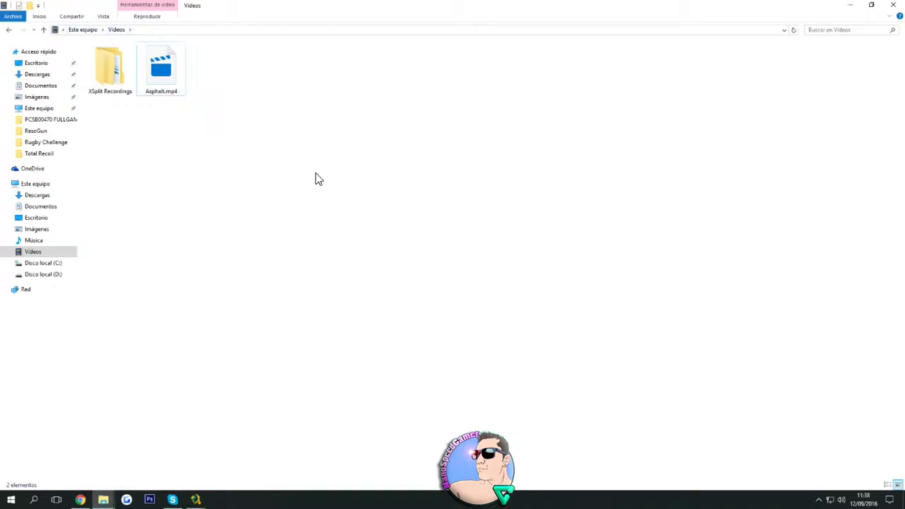
Refresh the Qcma database with Refrescar base de datos after adding the video file.
{"action": "left_click", "coordinate": [818, 499]}
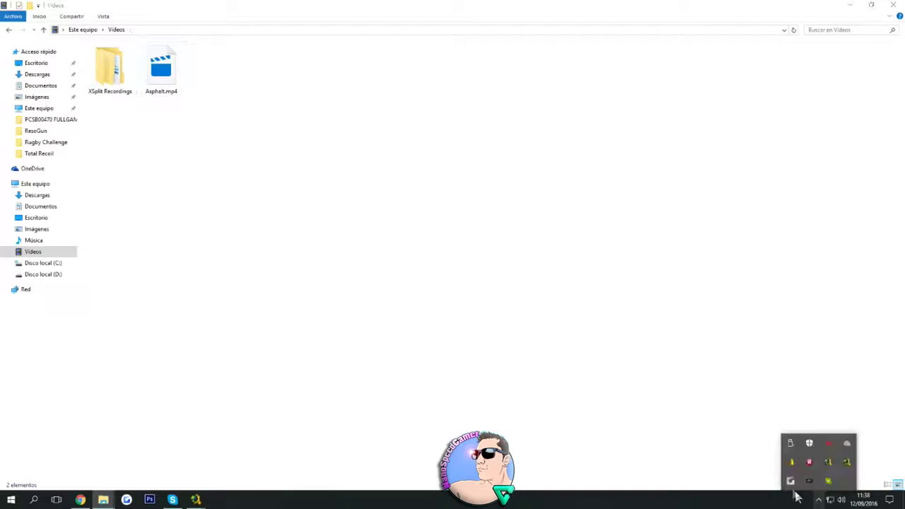
{"action": "left_click", "coordinate": [705, 388]}
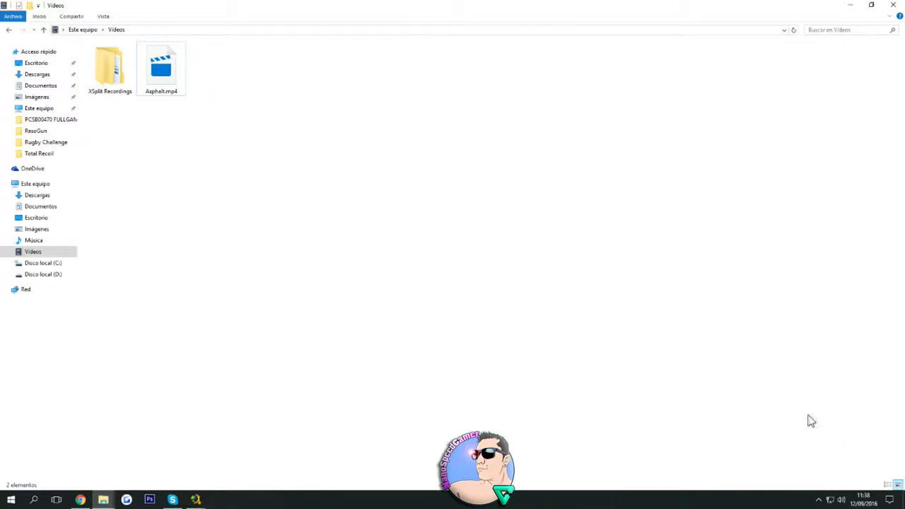
{"action": "left_click", "coordinate": [819, 499]}
{"action": "right_click", "coordinate": [809, 480]}
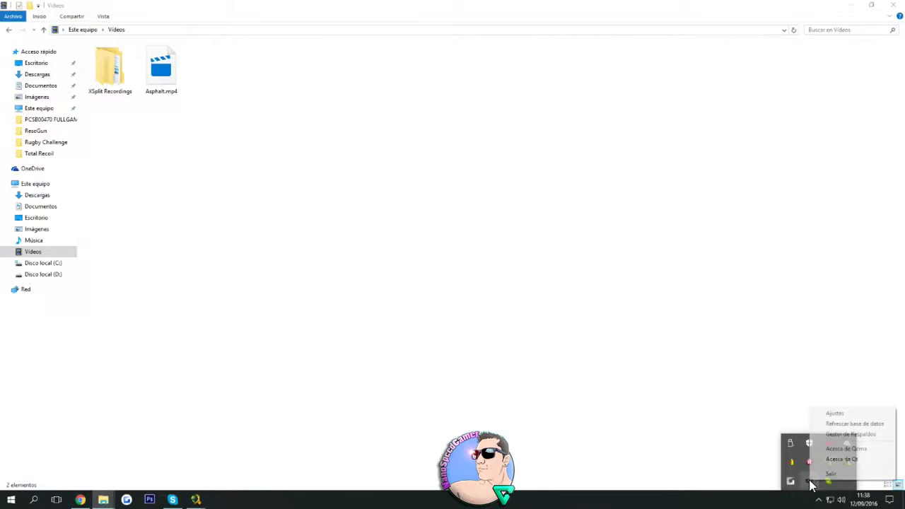
{"action": "left_click", "coordinate": [852, 424]}
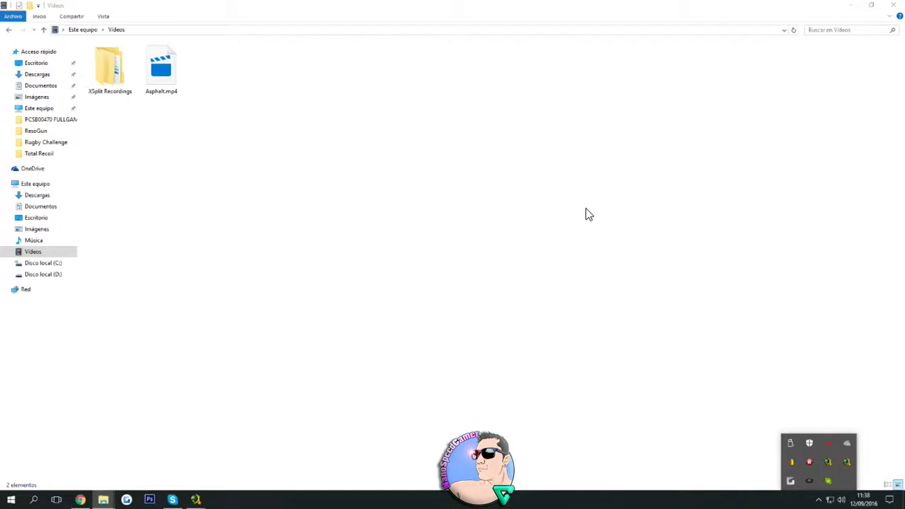
{"action": "right_click", "coordinate": [810, 482]}
{"action": "left_click", "coordinate": [825, 423]}
{"action": "left_click", "coordinate": [535, 321]}
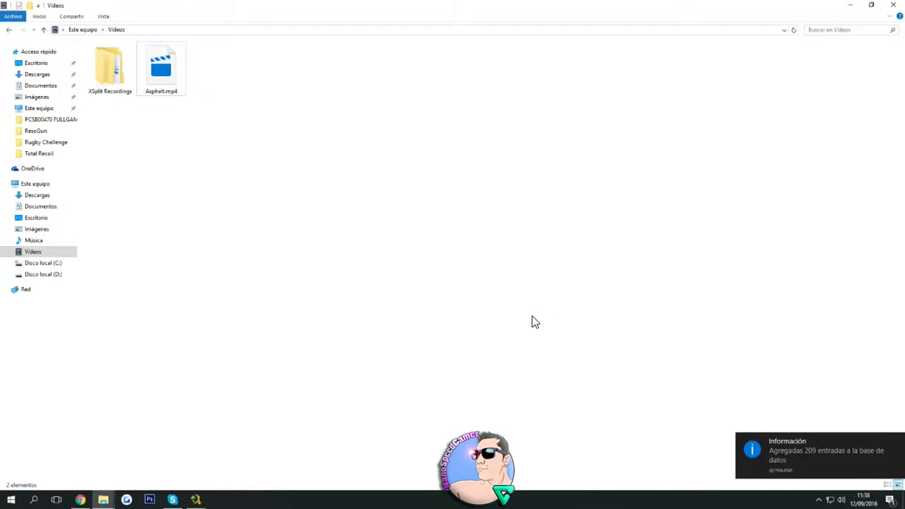